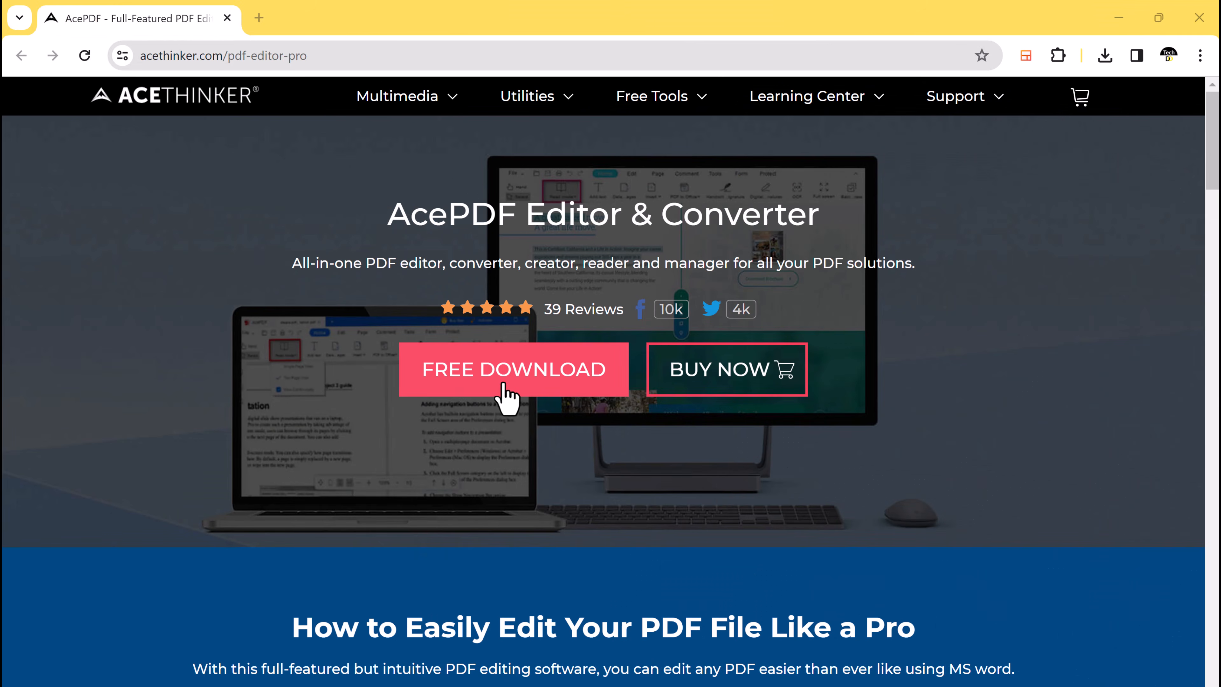
Review the AcePDF Editor product page's sections on editing, converting, organizing pages and additional features
scroll(515, 426, "down", 10)
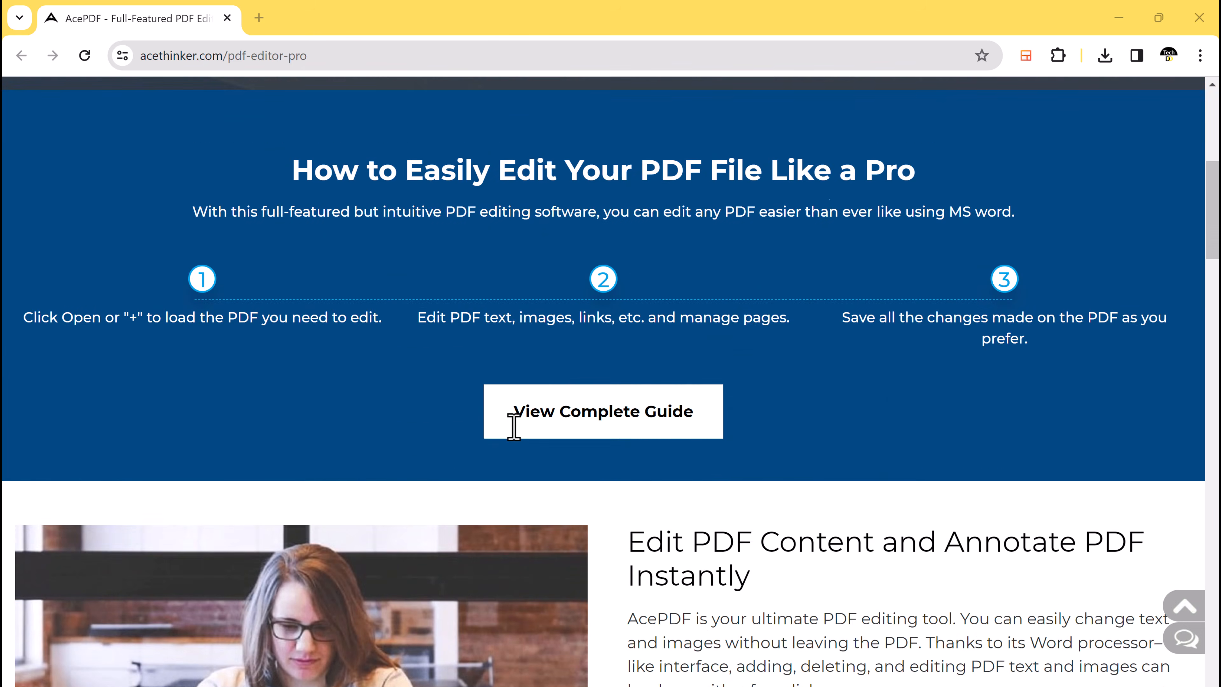
scroll(514, 428, "down", 8)
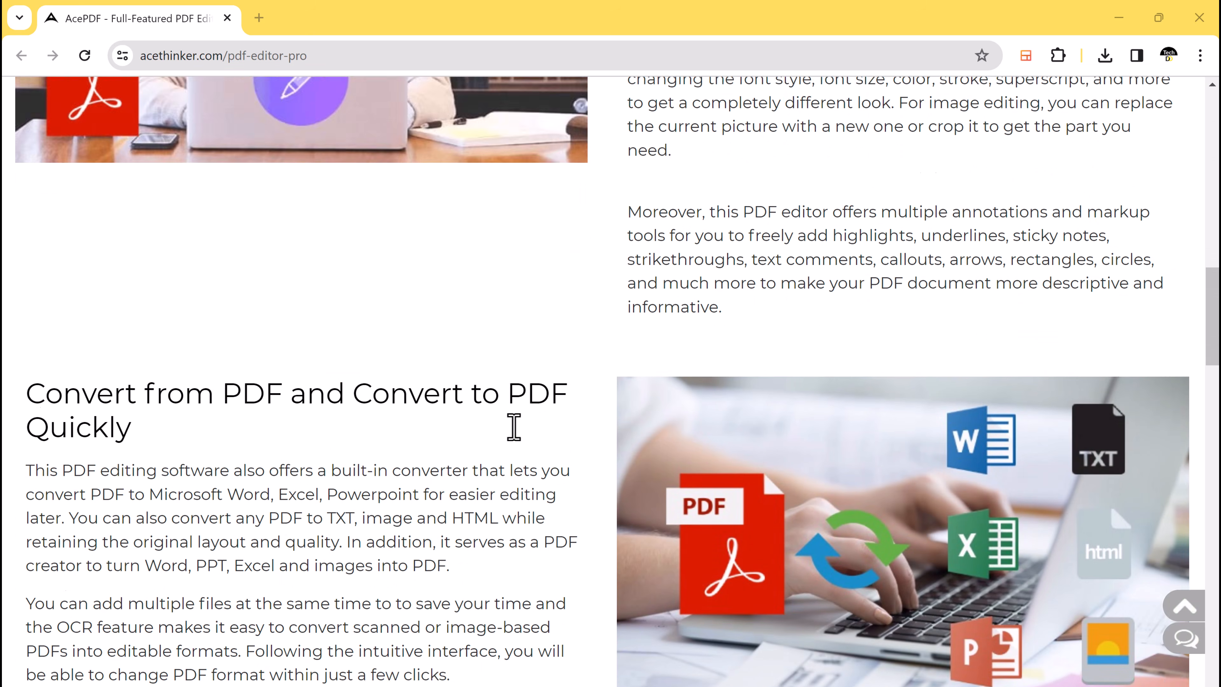
scroll(432, 491, "down", 8)
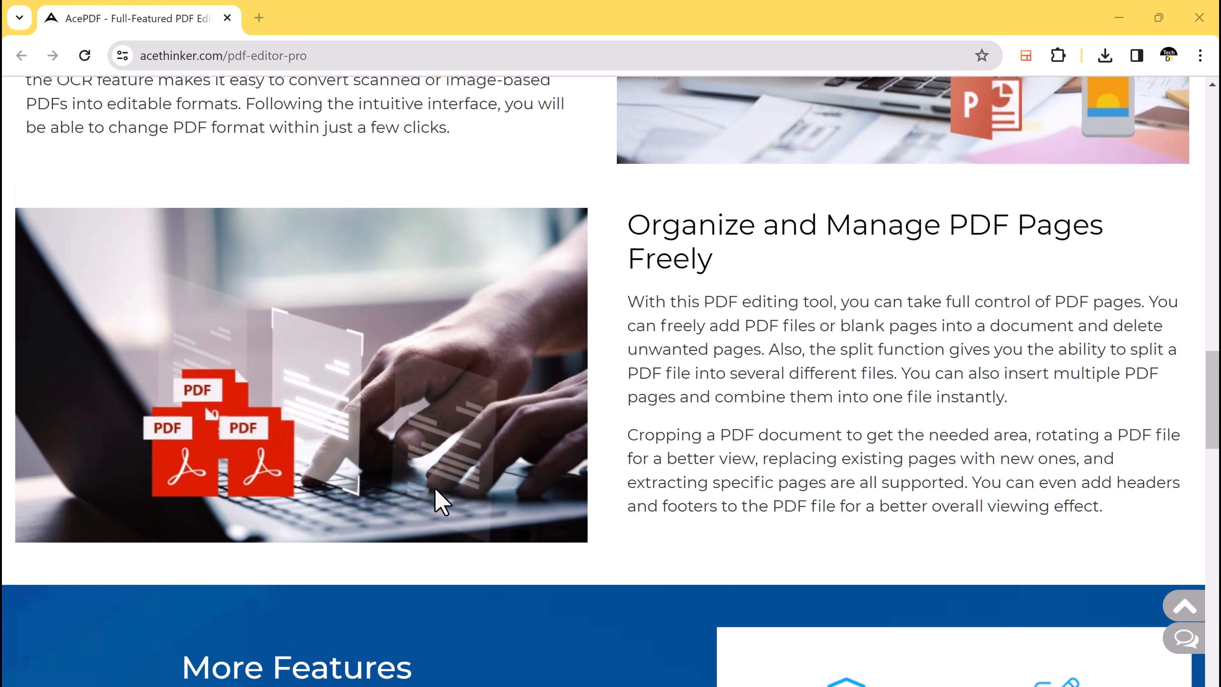
scroll(435, 496, "down", 10)
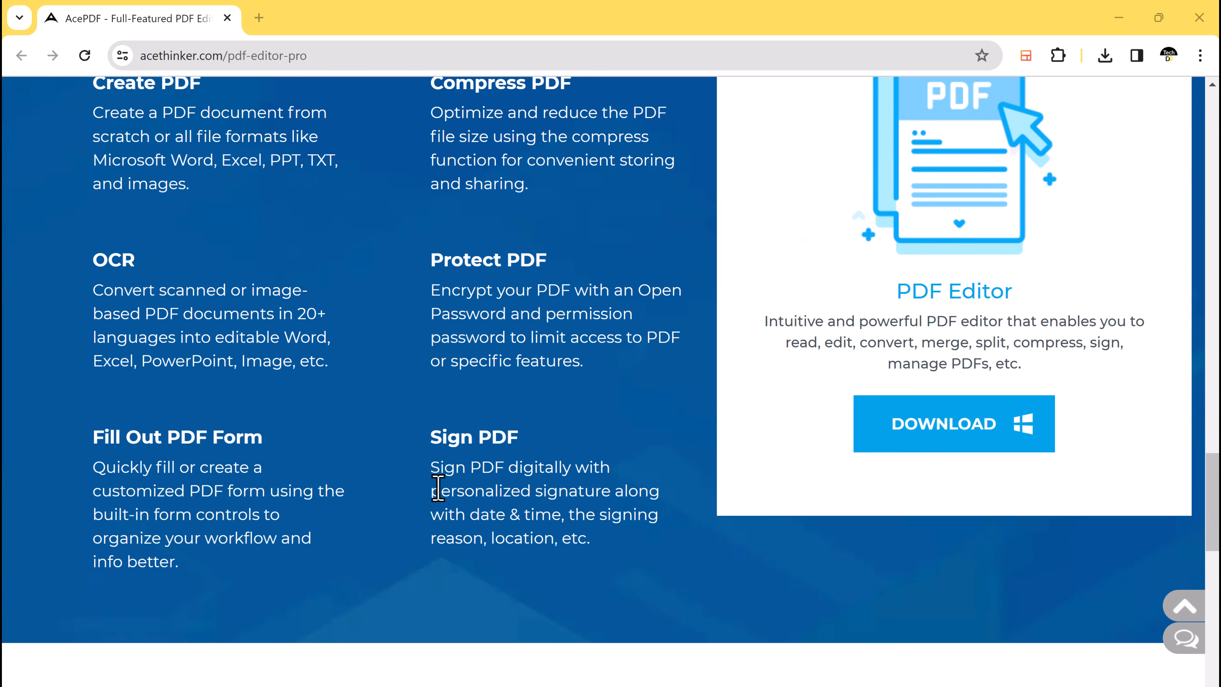
scroll(442, 493, "up", 20)
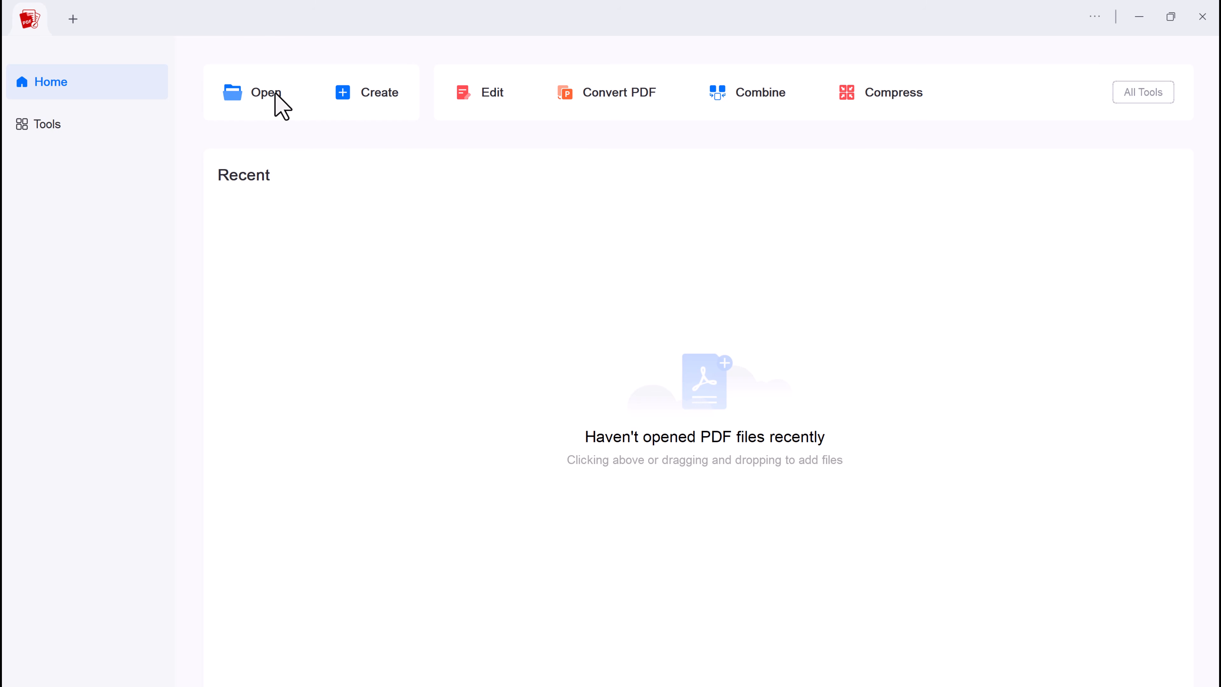
Open the Game Theory 101 PDF from the Desktop in the PDF editor and skim through its pages
left_click(262, 92)
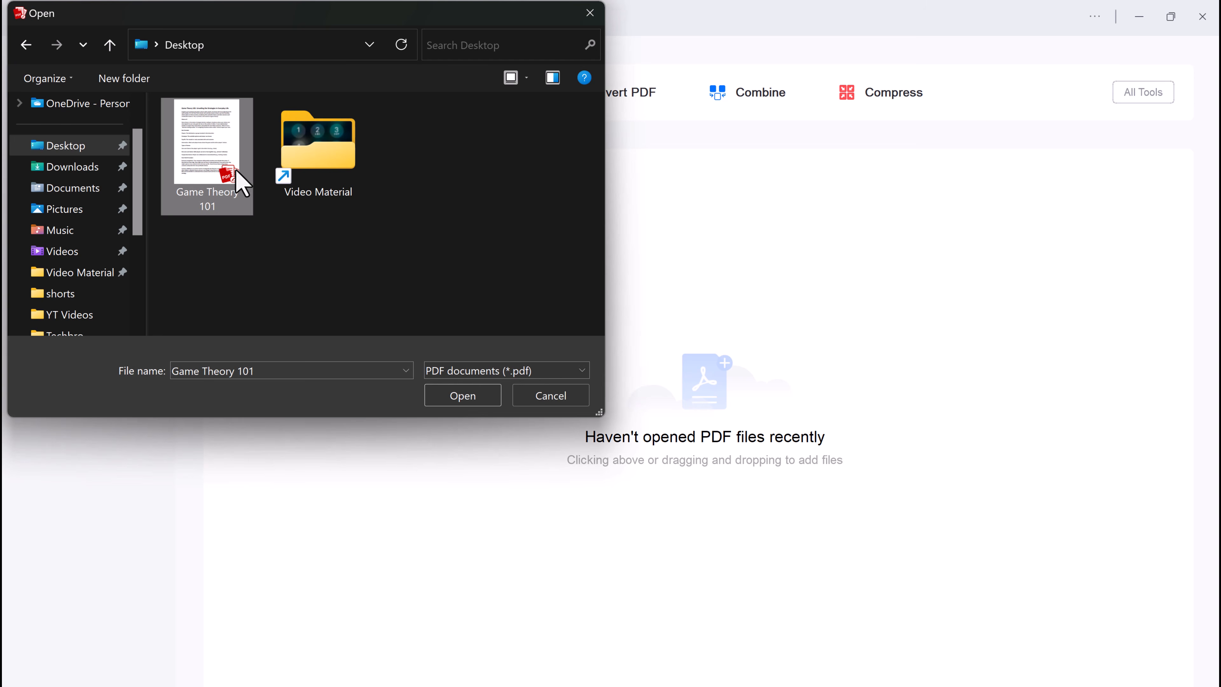
left_click(453, 395)
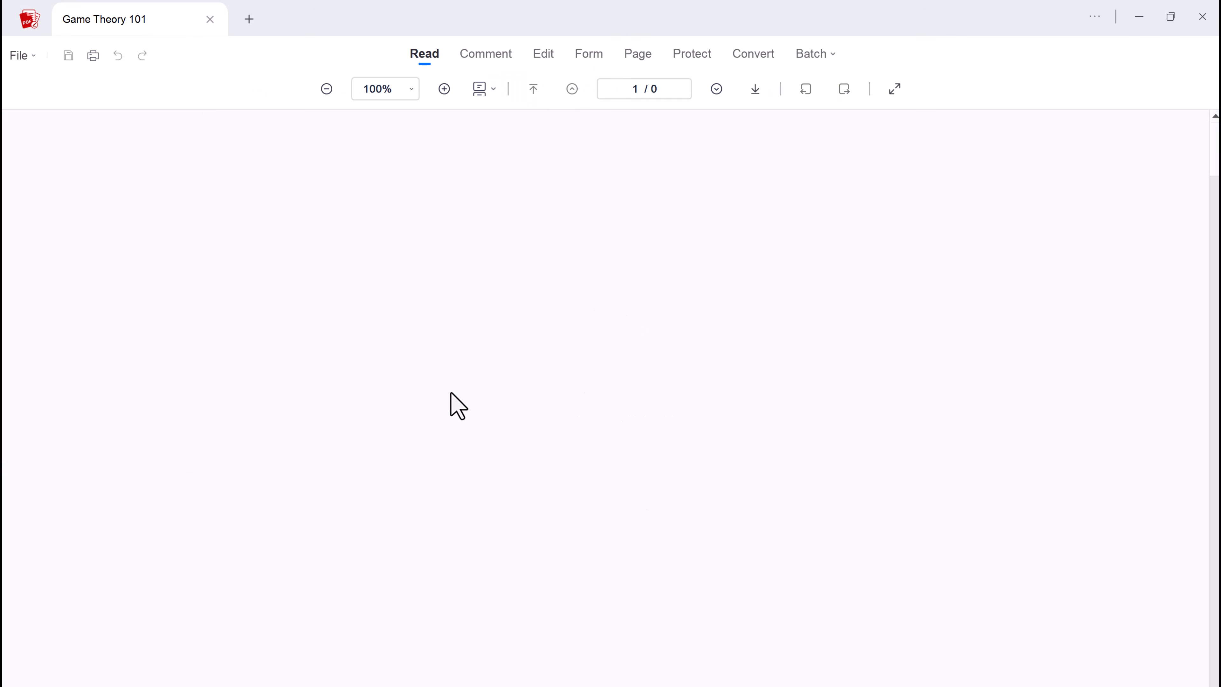
scroll(610, 292, "down", 20)
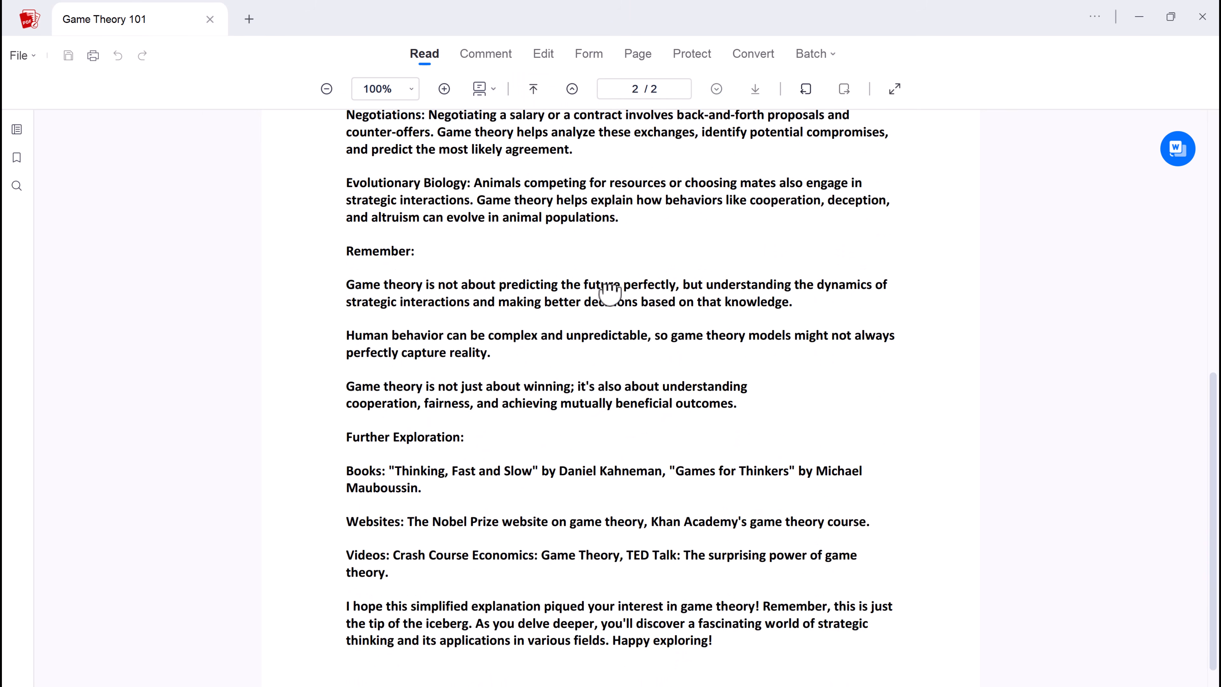
scroll(609, 294, "up", 7)
scroll(609, 292, "up", 10)
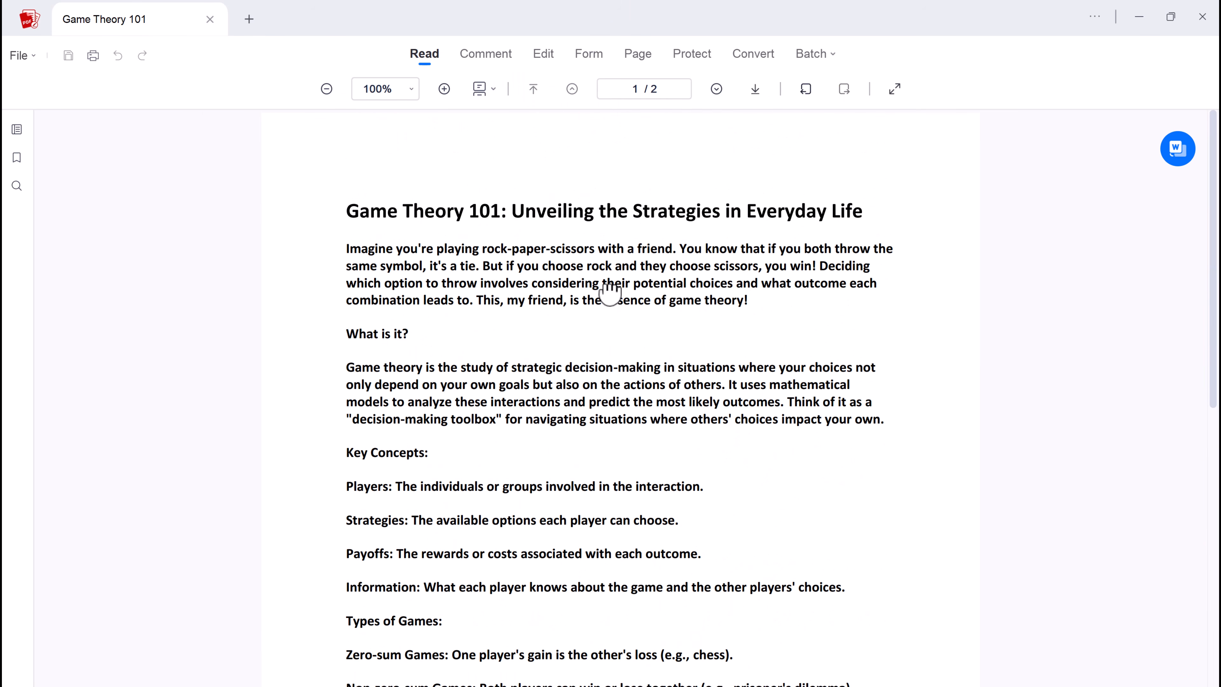
Switch the document to Two Page View and zoom out to 80%
left_click(480, 88)
left_click(483, 120)
left_click(493, 92)
left_click(508, 169)
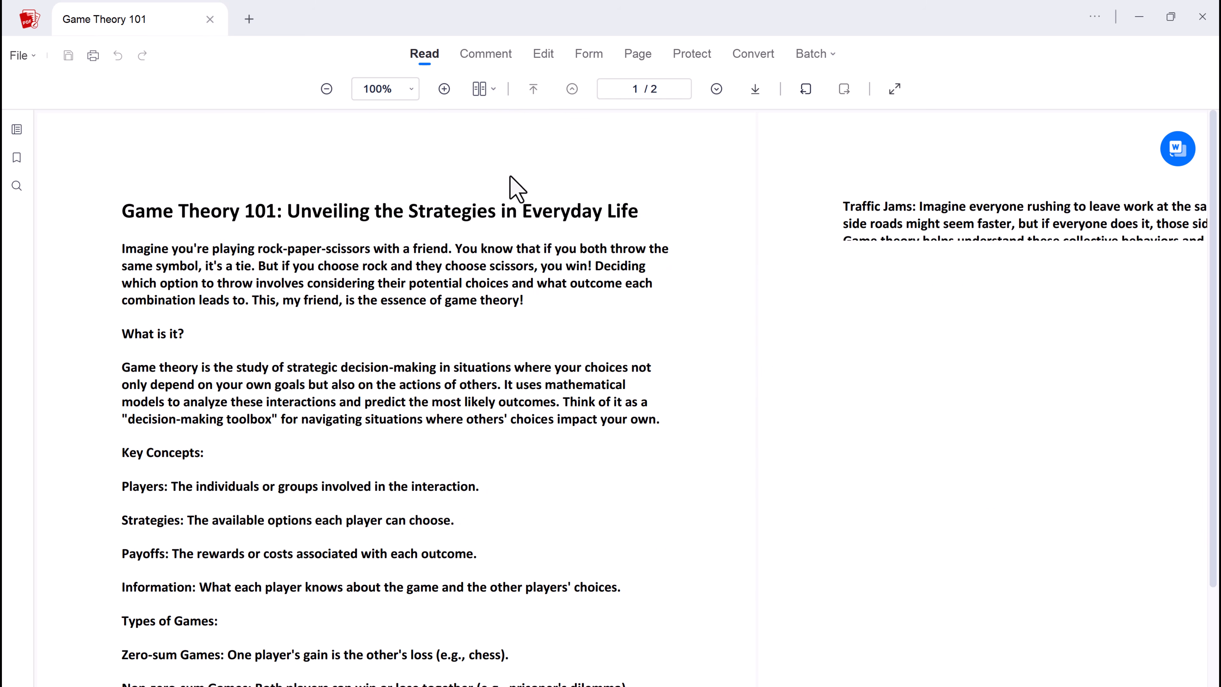
scroll(529, 219, "down", 1)
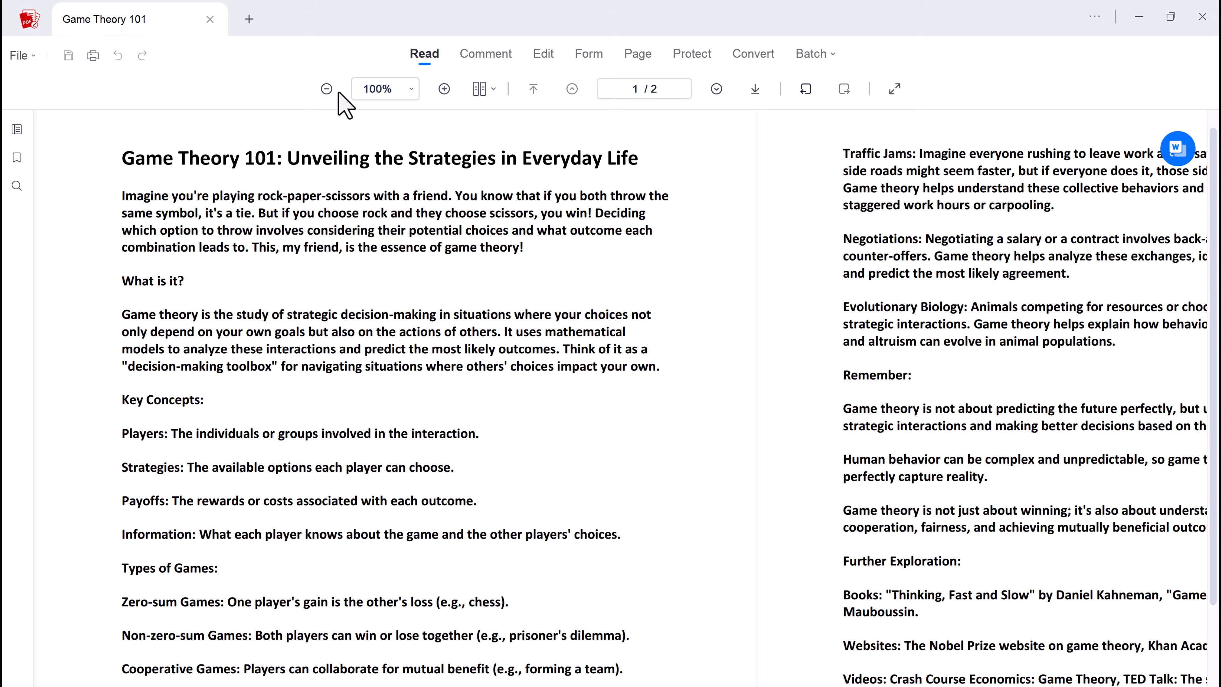
left_click(327, 89)
left_click(327, 89)
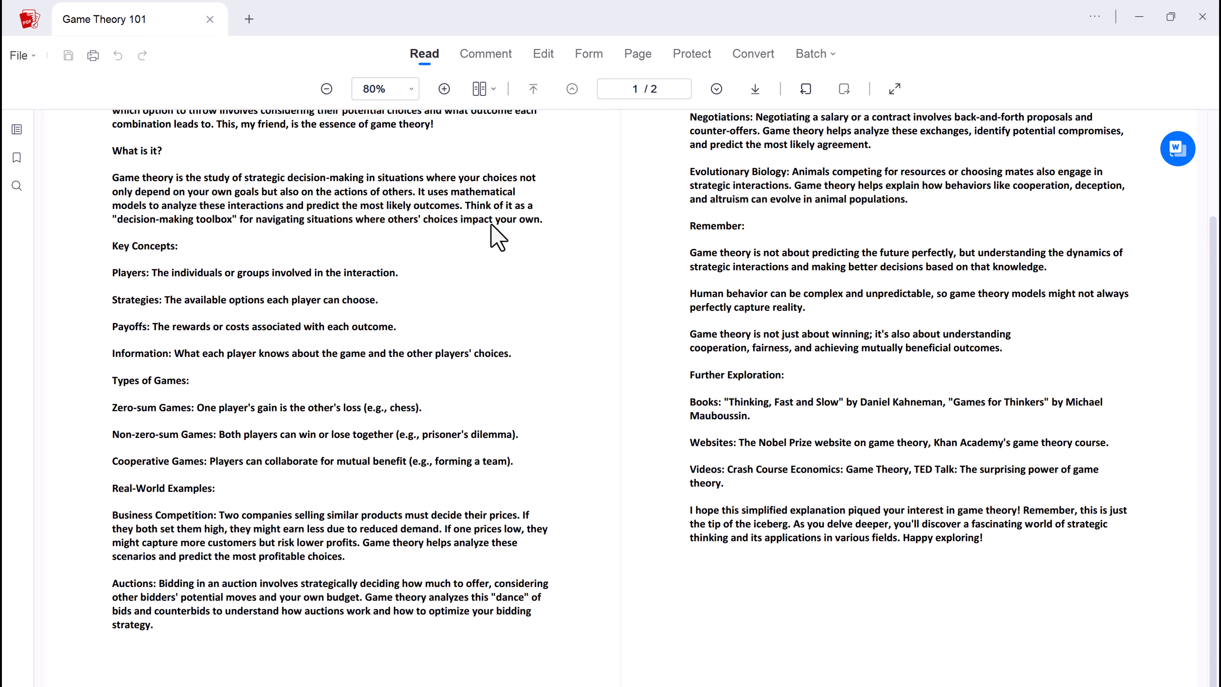
Try the Double page scroll layout and switch the document to Single Page View
left_click(482, 89)
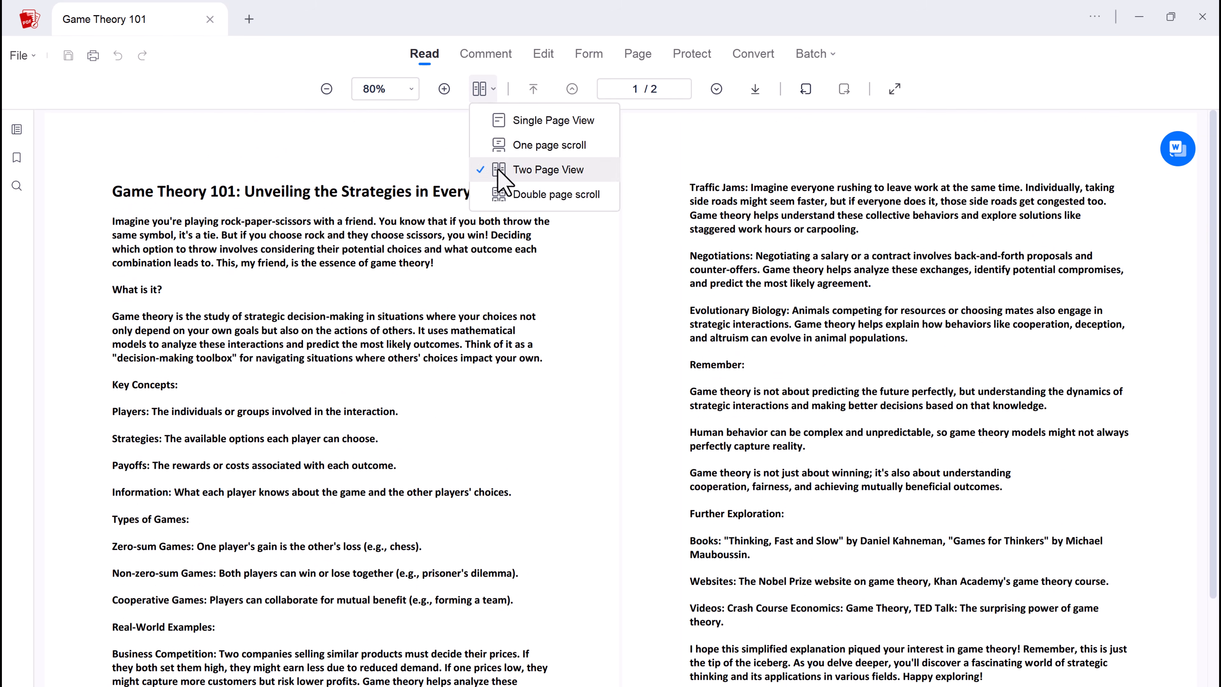
left_click(499, 191)
scroll(537, 213, "down", 3)
scroll(537, 214, "up", 3)
left_click(487, 82)
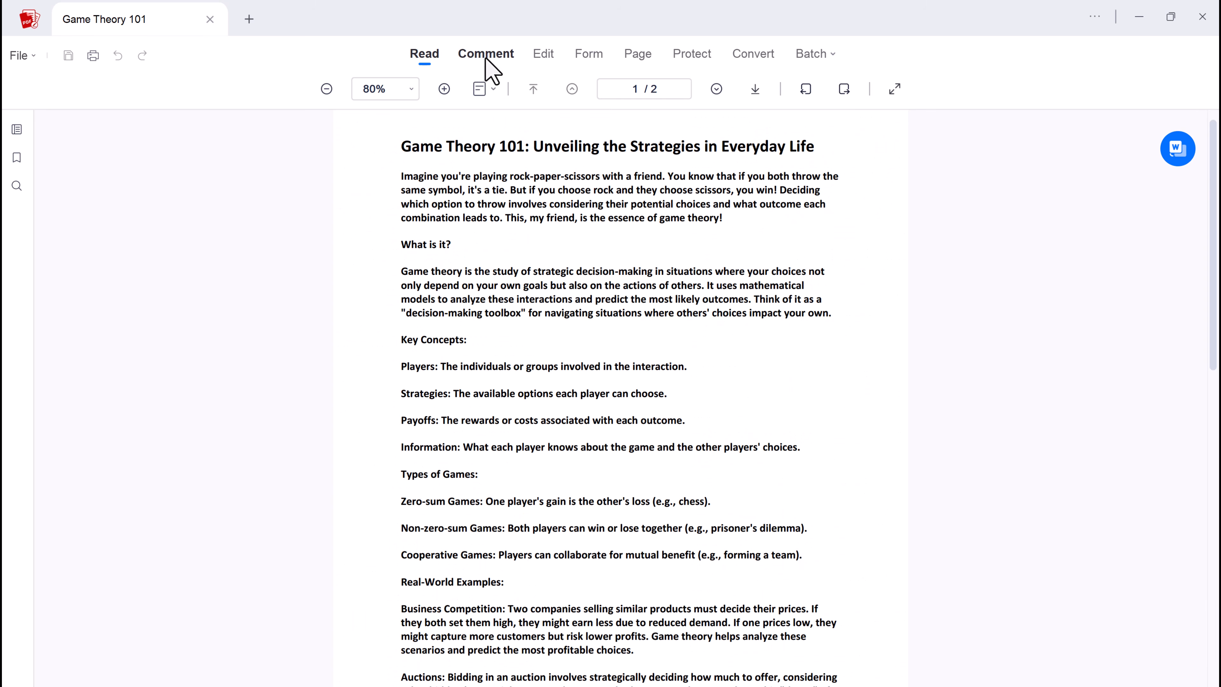
Enable editing of all content and change the number in the title so it reads "Game Theory 112"
left_click(542, 53)
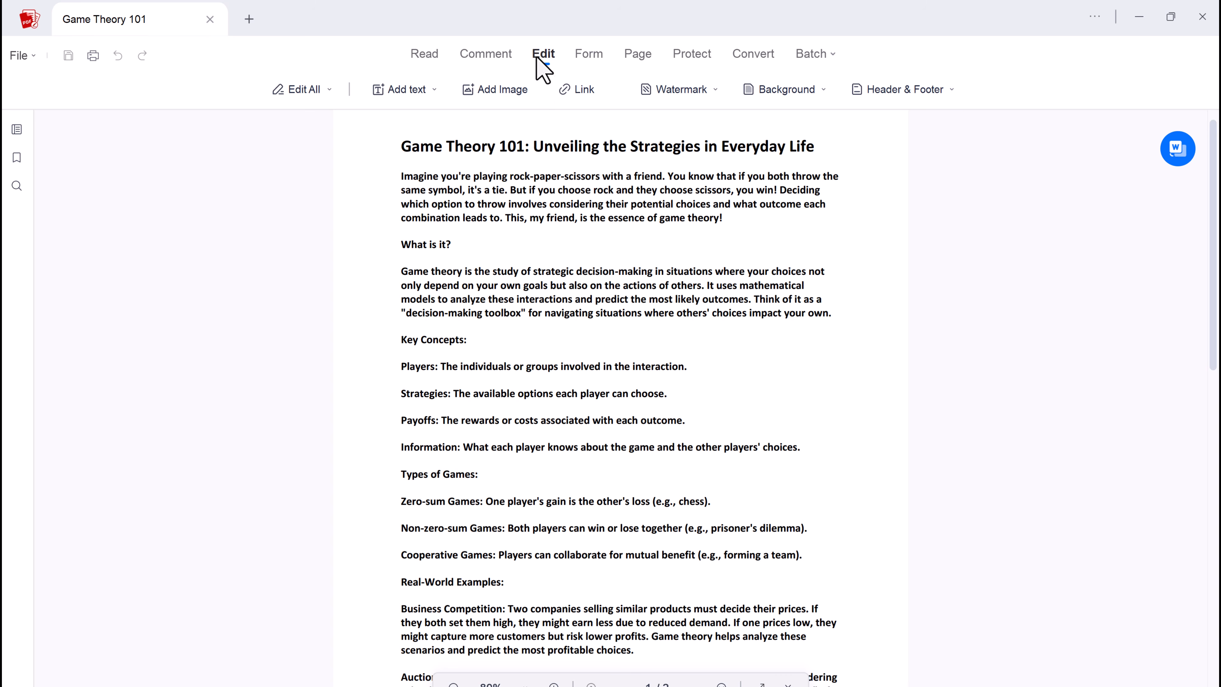
scroll(585, 243, "up", 1)
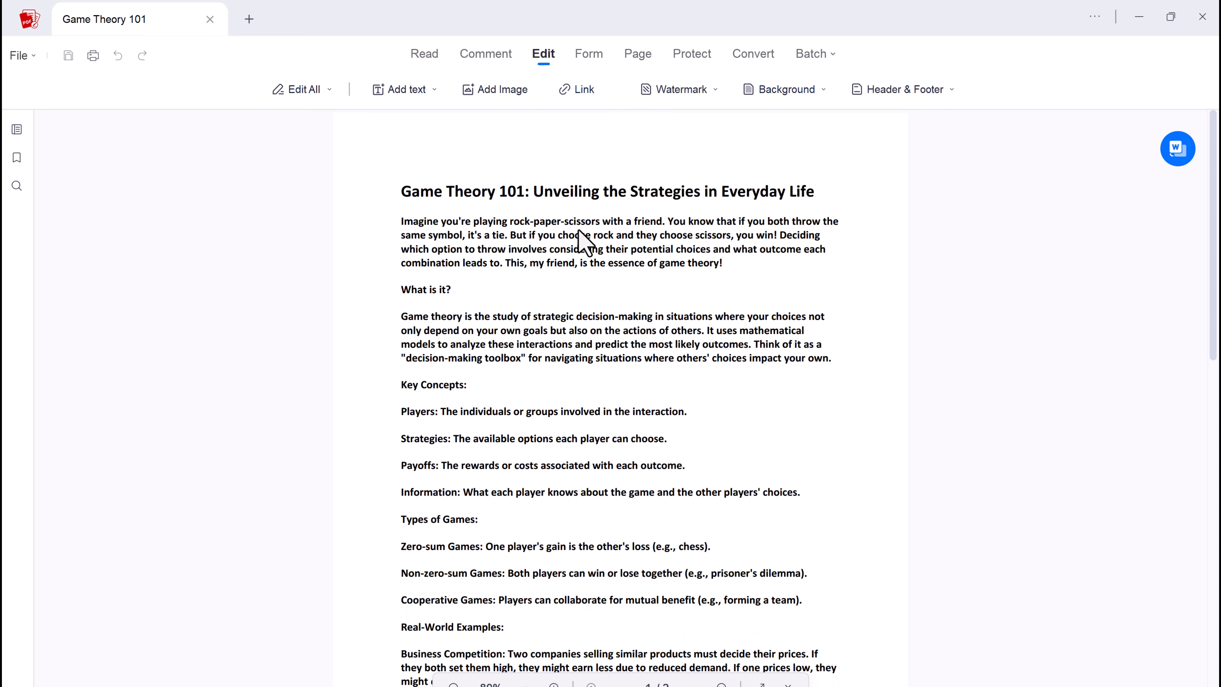
left_click(317, 91)
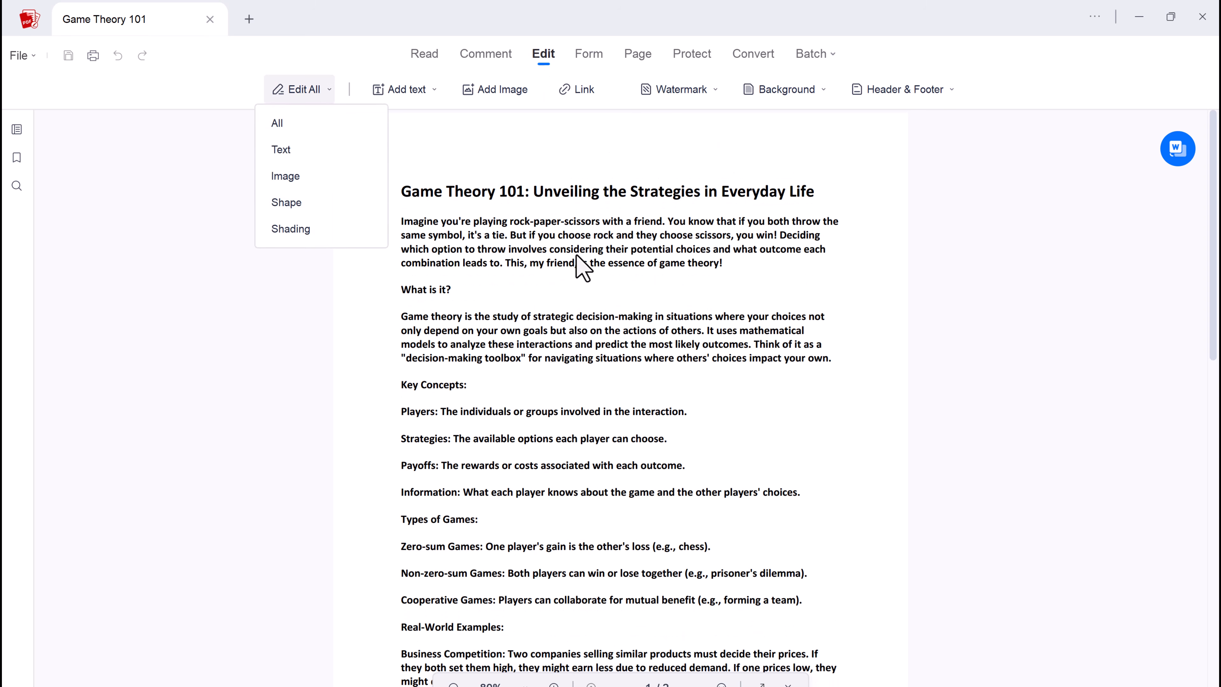
left_click(288, 126)
left_click(525, 194)
key("BackSpace")
key("BackSpace")
type("12")
Delete "This, my friend, is the essence of game theory!" from the opening paragraph and try font size 16 before setting it to 12
left_click_drag(723, 263, 504, 263)
key("BackSpace")
key("ctrl+a")
left_click(517, 305)
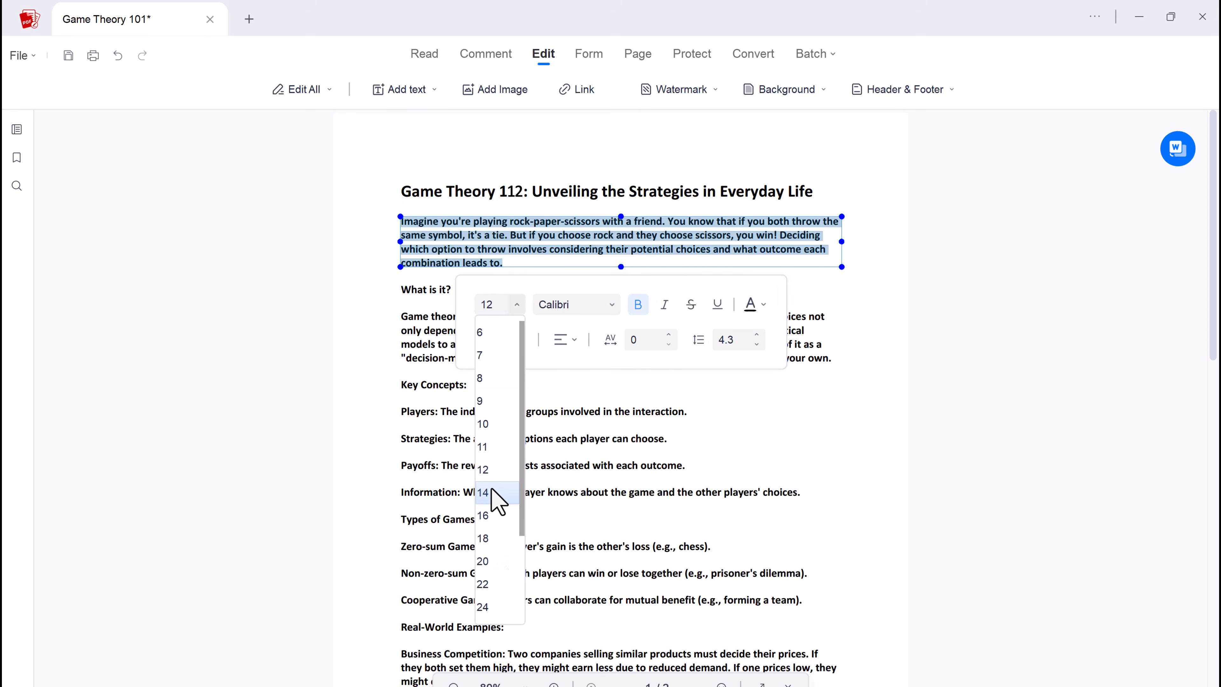
left_click(490, 513)
left_click(516, 305)
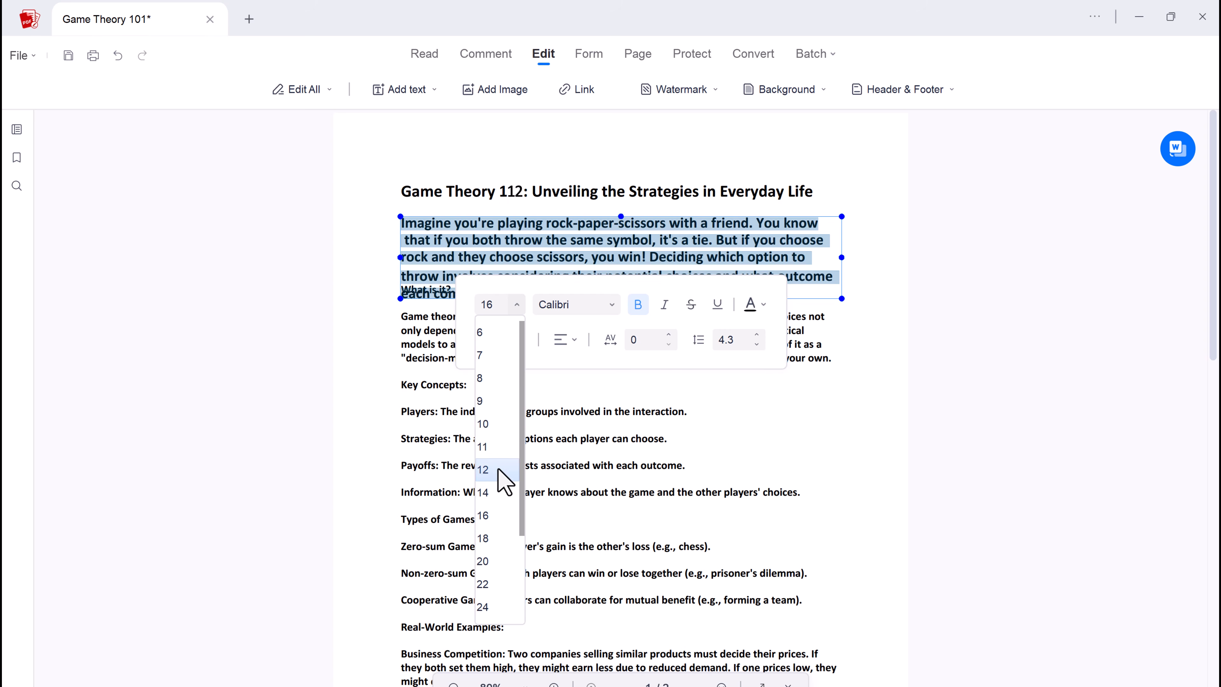
left_click(486, 470)
Try italic and strikethrough on the opening paragraph and pick a font colour for its text
left_click(664, 307)
left_click(664, 306)
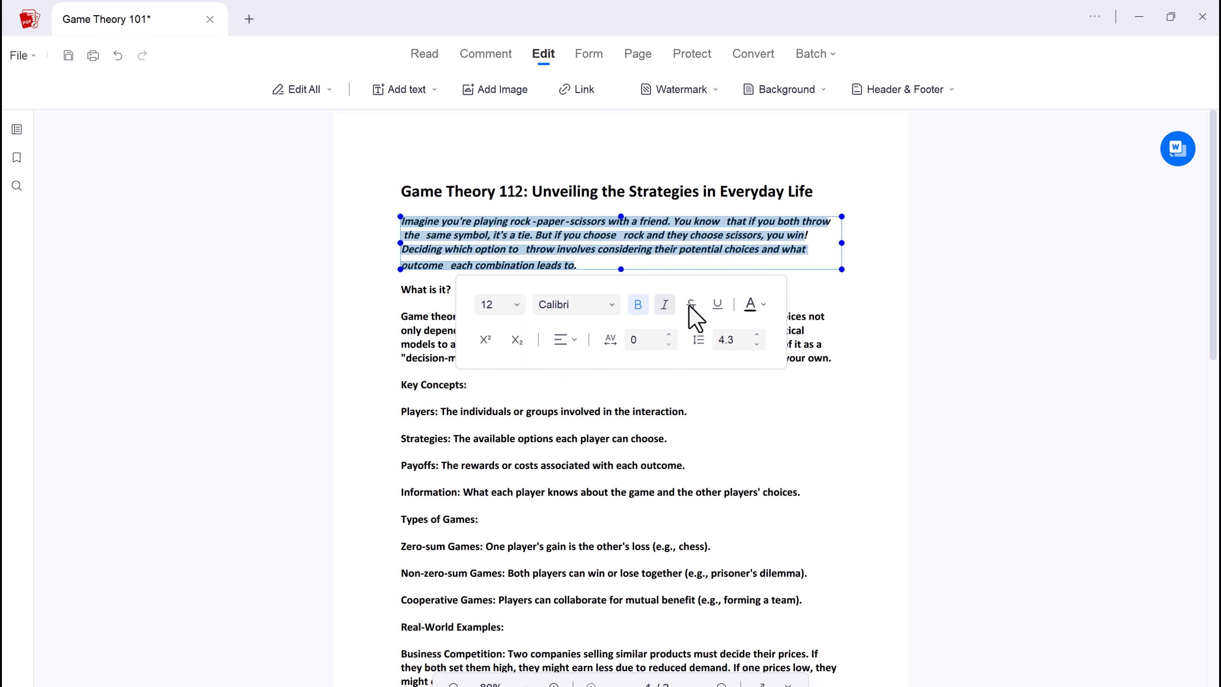
left_click(754, 304)
left_click(699, 447)
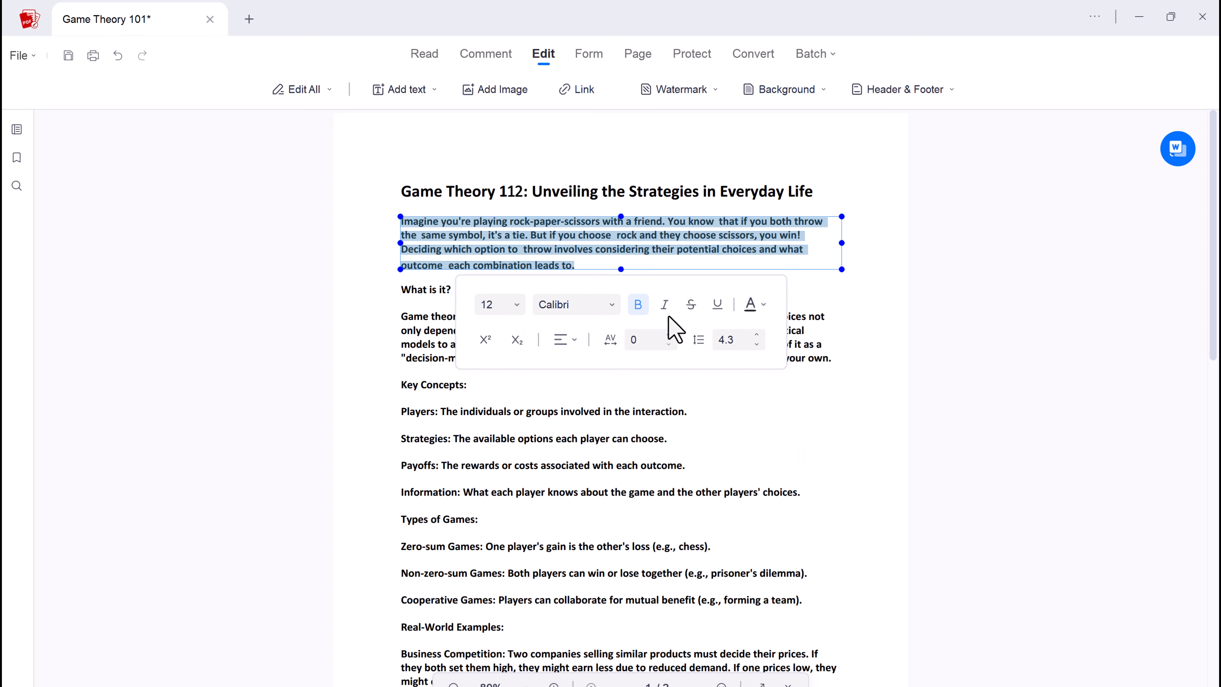
left_click(689, 306)
left_click(689, 306)
left_click(691, 309)
left_click(690, 308)
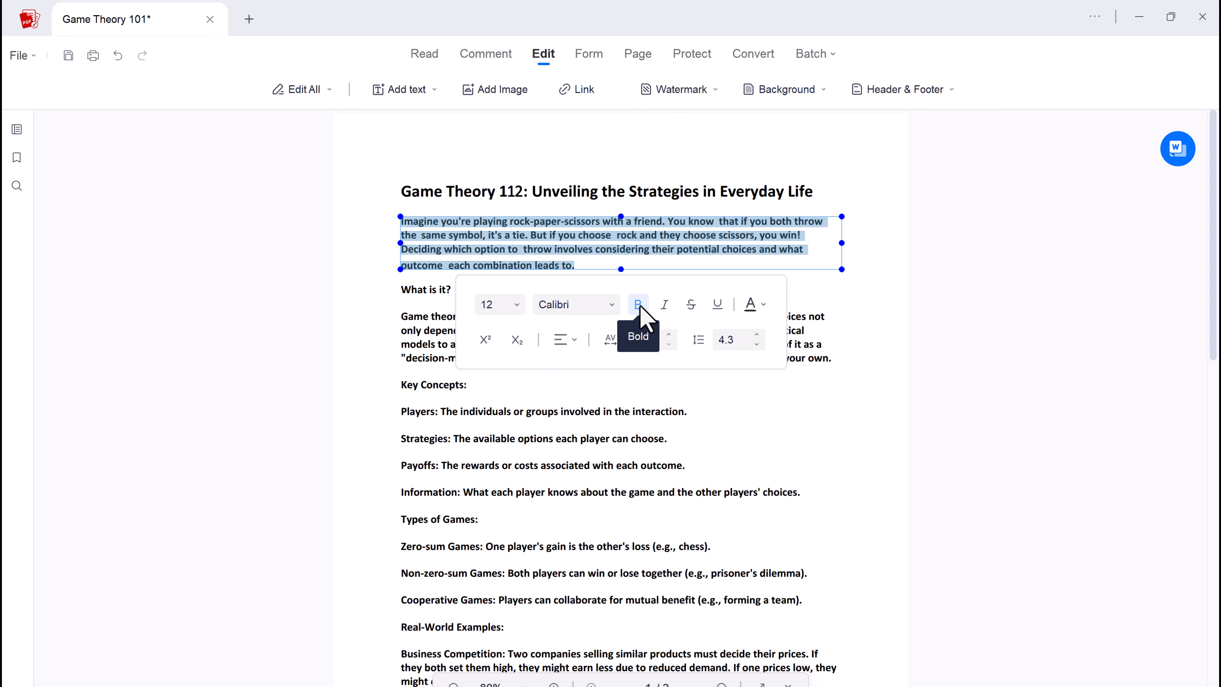
left_click(650, 264)
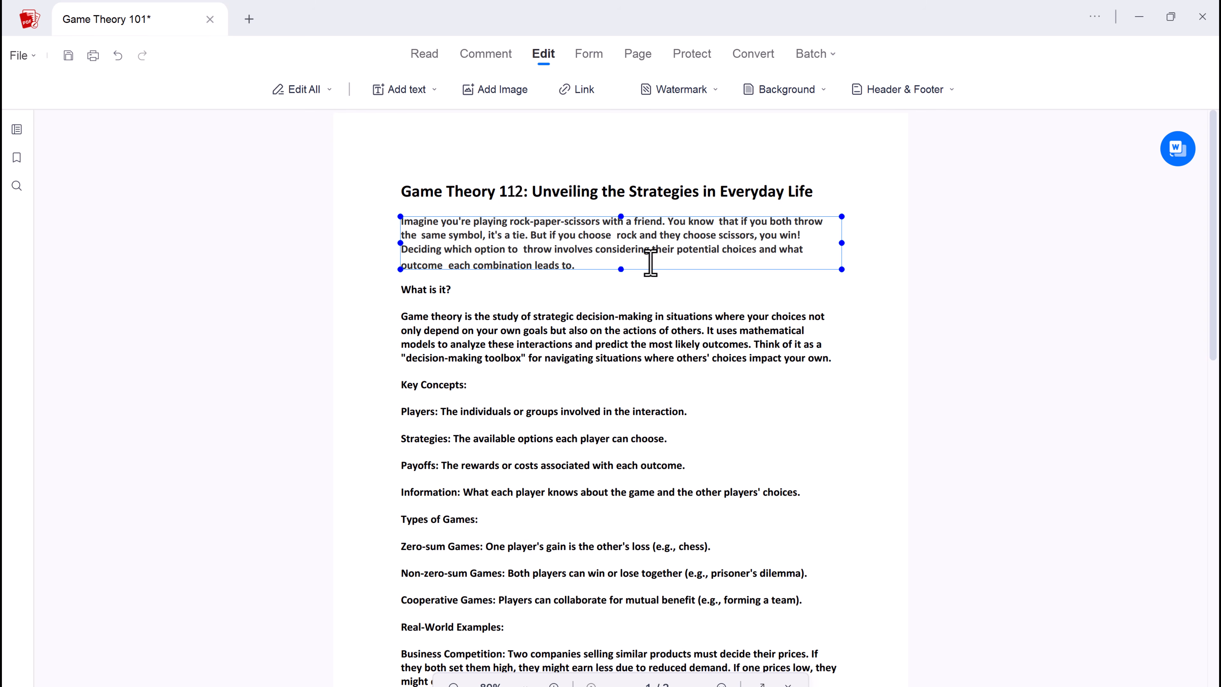
Insert the red arrow image and position it so that it points at the end of the Strategies line
left_click(431, 94)
left_click(507, 96)
left_click(324, 156)
left_click(462, 391)
left_click(718, 442)
left_click_drag(718, 442, 689, 443)
left_click(848, 454)
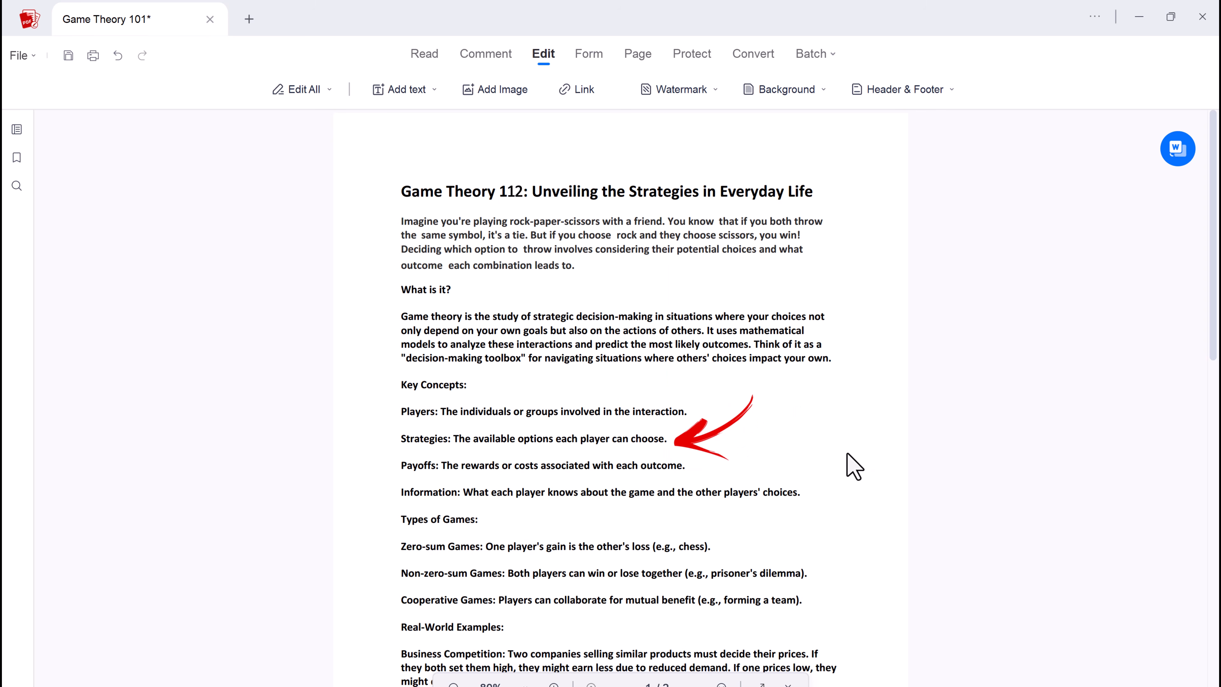
Start adding a text watermark with the wording "WaterMark"
left_click(681, 90)
left_click(717, 126)
key("ctrl+a")
key("Caps_Lock")
type("WaterMark")
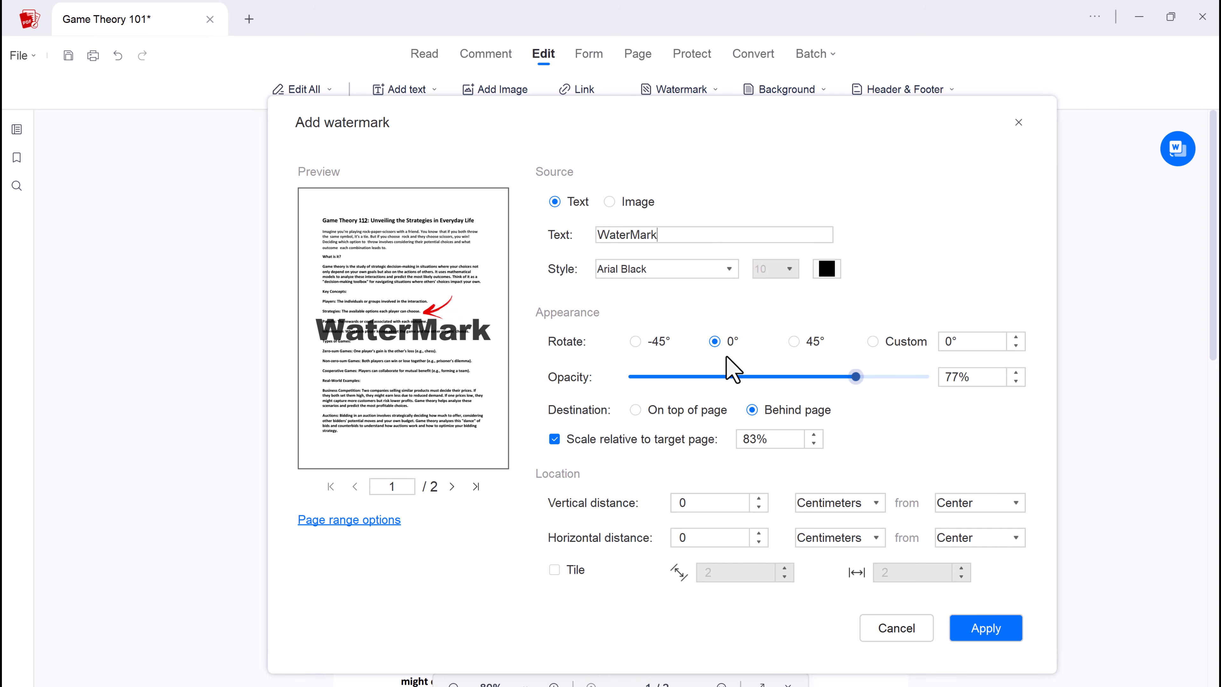
Rotate the watermark 45°, set its opacity to 10%, place it behind the page, and apply it to the document
left_click(730, 269)
left_click(715, 341)
left_click(635, 342)
left_click(794, 342)
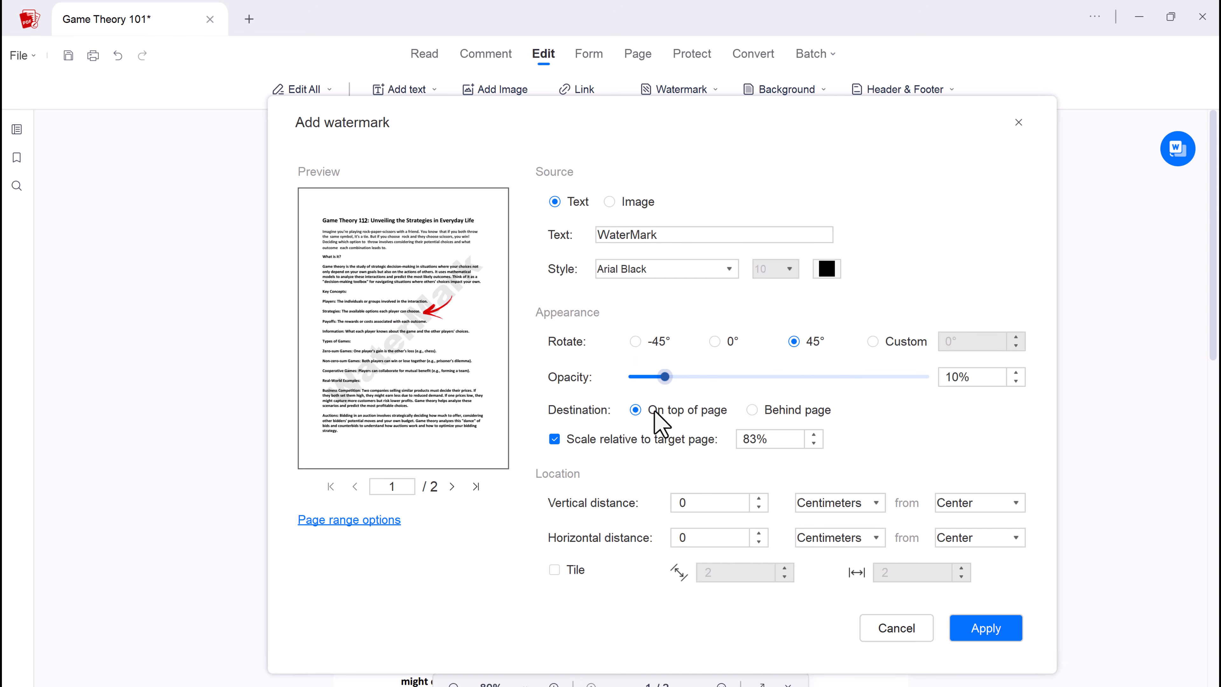
left_click(636, 410)
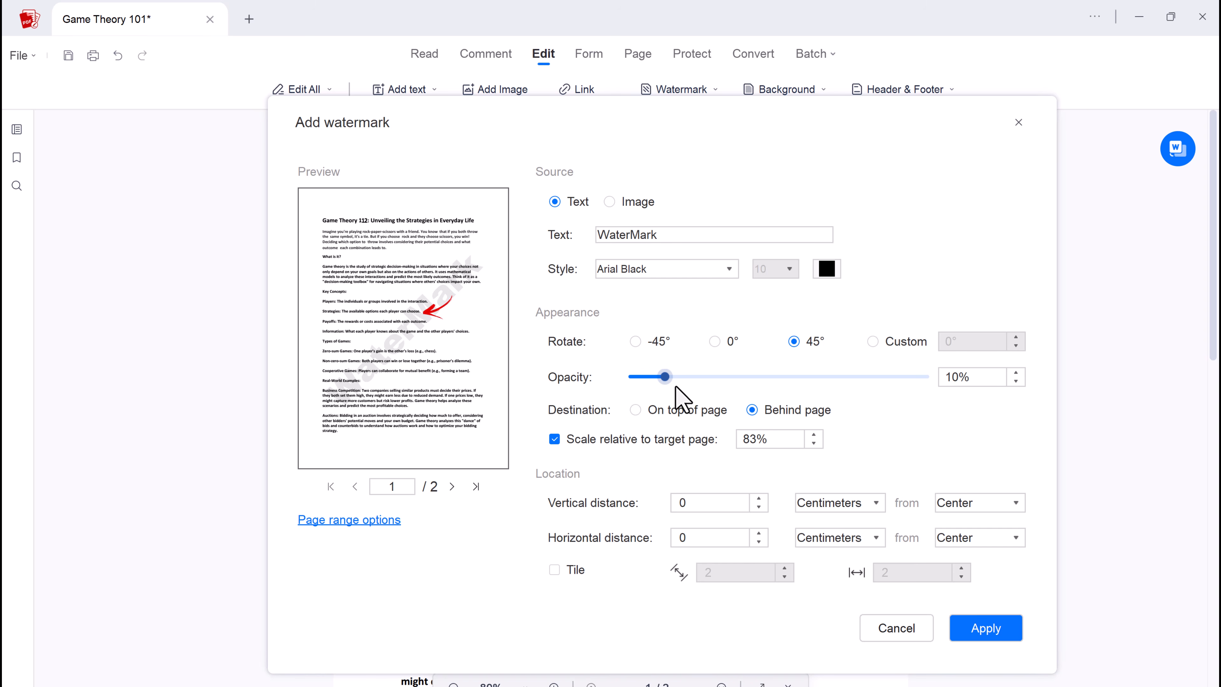
left_click(983, 631)
scroll(795, 347, "down", 10)
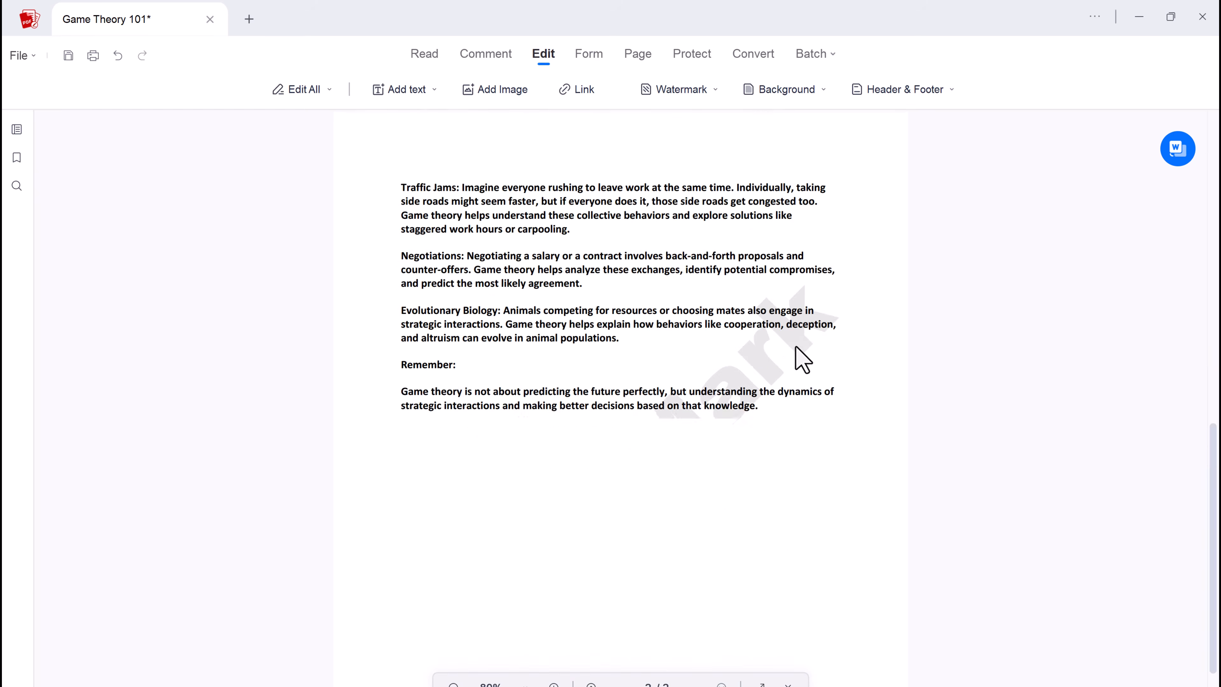
scroll(795, 347, "up", 10)
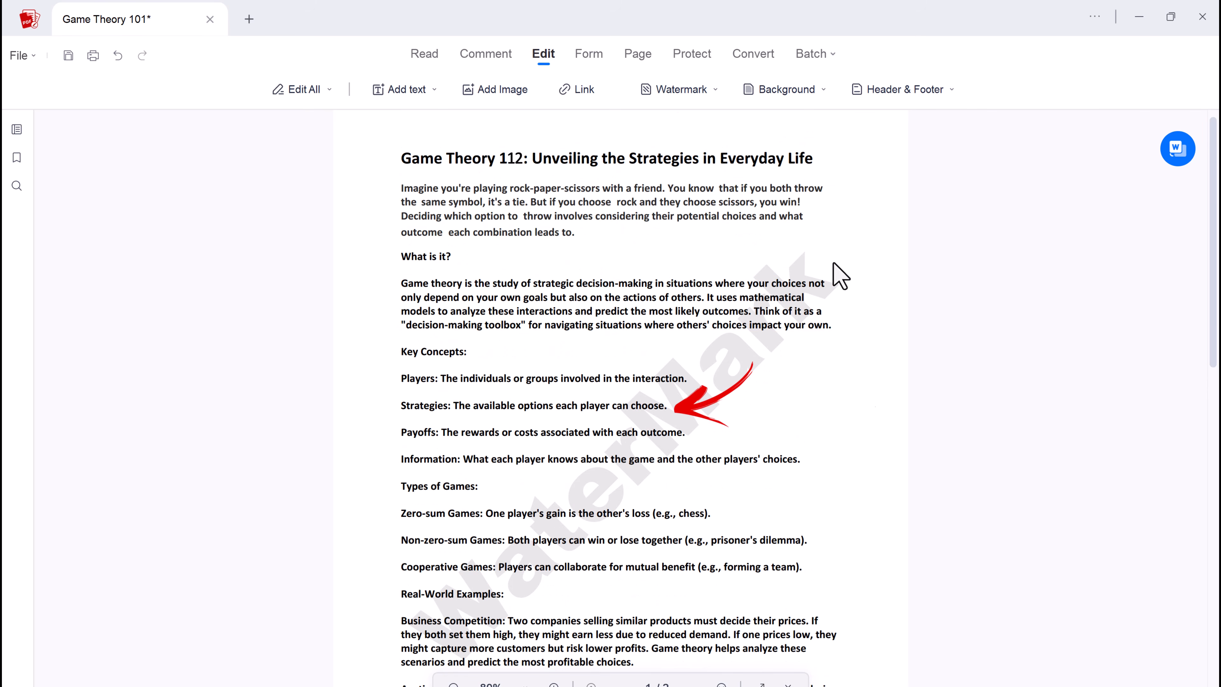
Highlight the "What is it?" and "Key Concepts:" headings in yellow
left_click(473, 55)
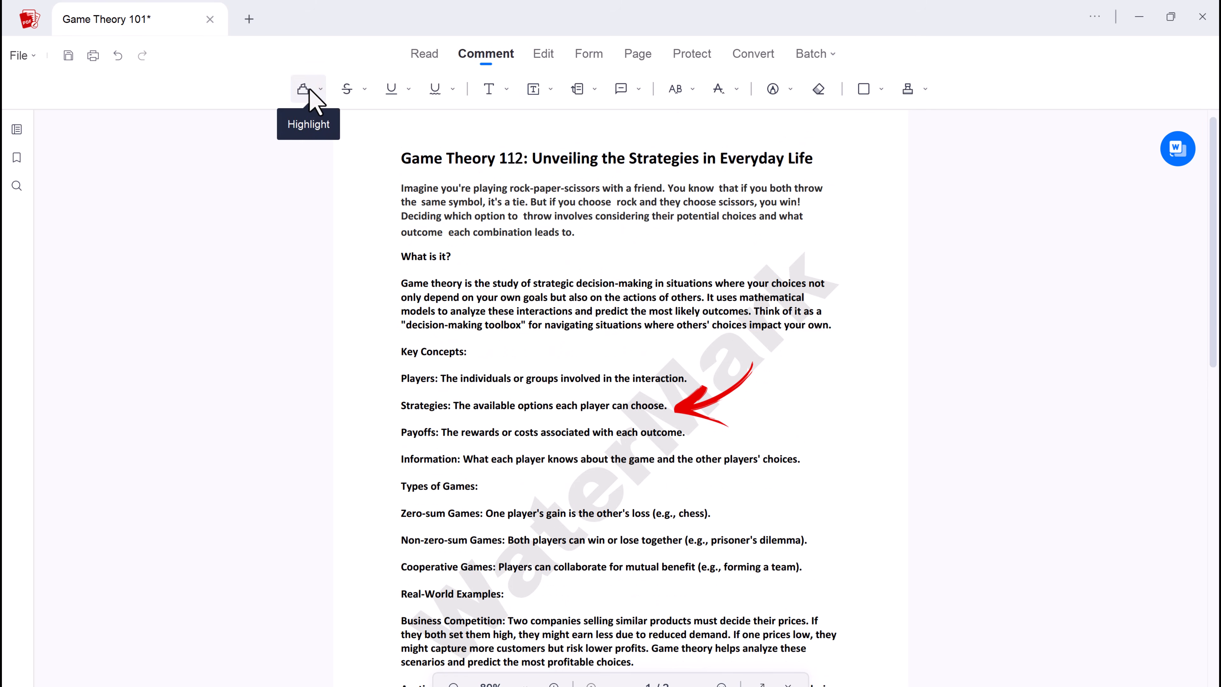
left_click(320, 89)
left_click(232, 125)
left_click_drag(402, 257, 449, 260)
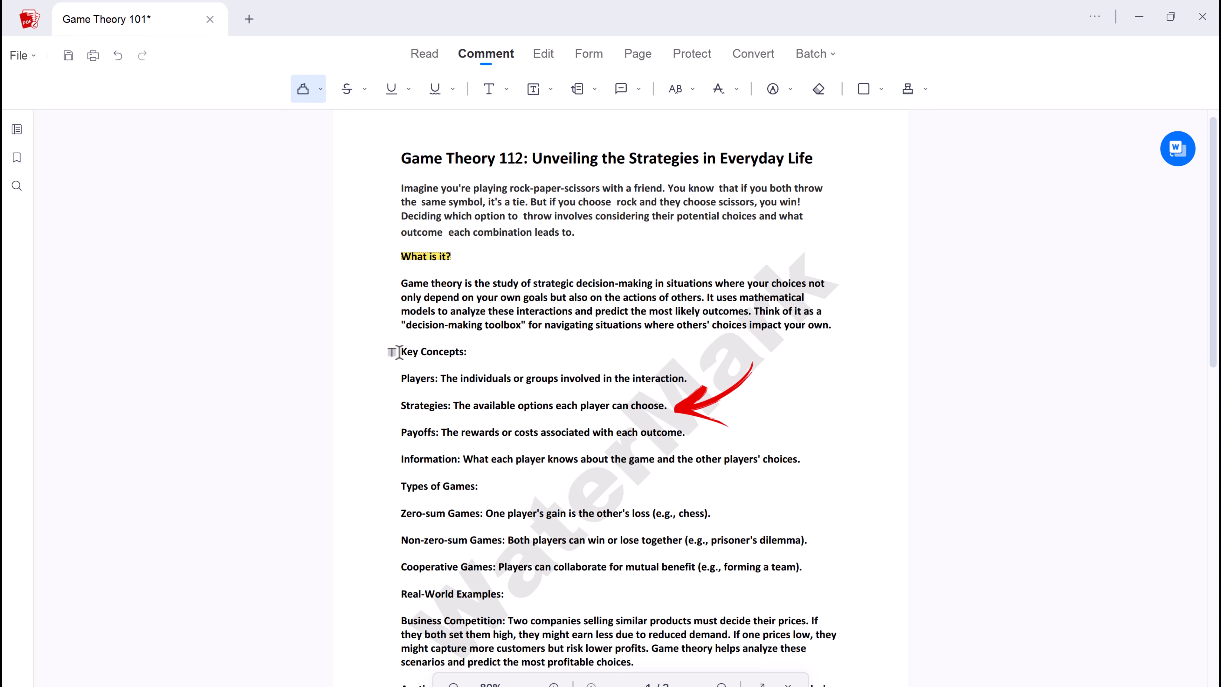
left_click_drag(473, 348, 474, 348)
Change the highlight colour to green and highlight the "Types of Games" heading
left_click(321, 89)
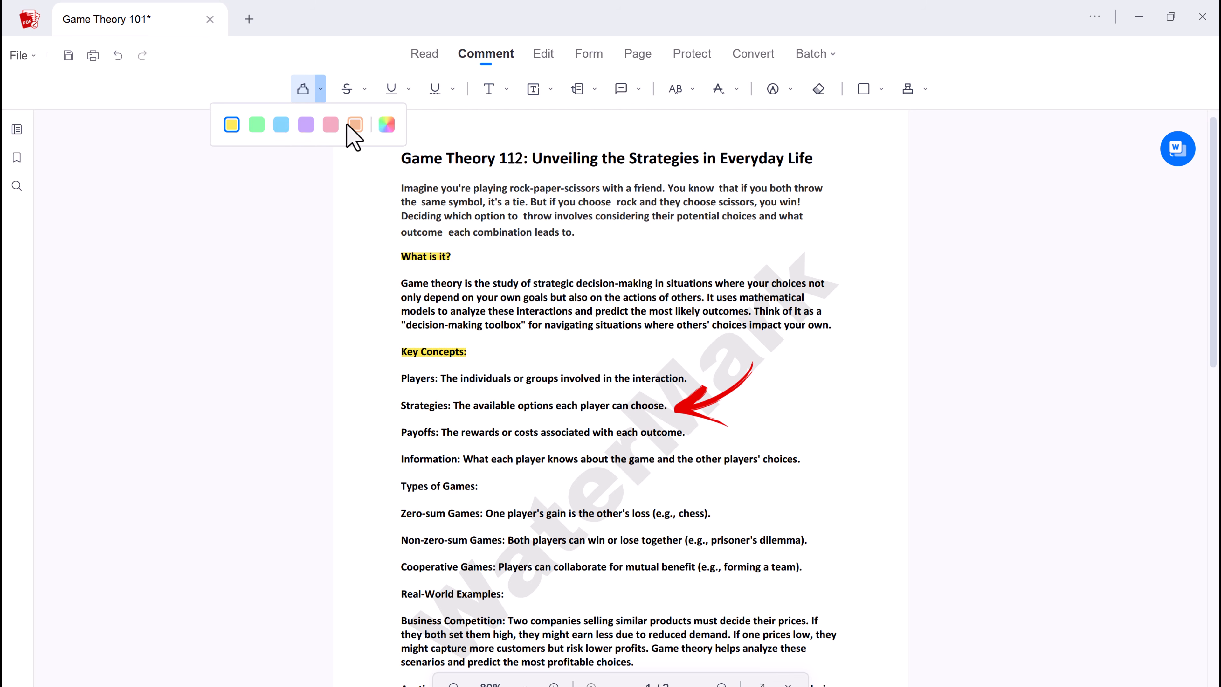
left_click(256, 125)
left_click_drag(476, 487, 401, 487)
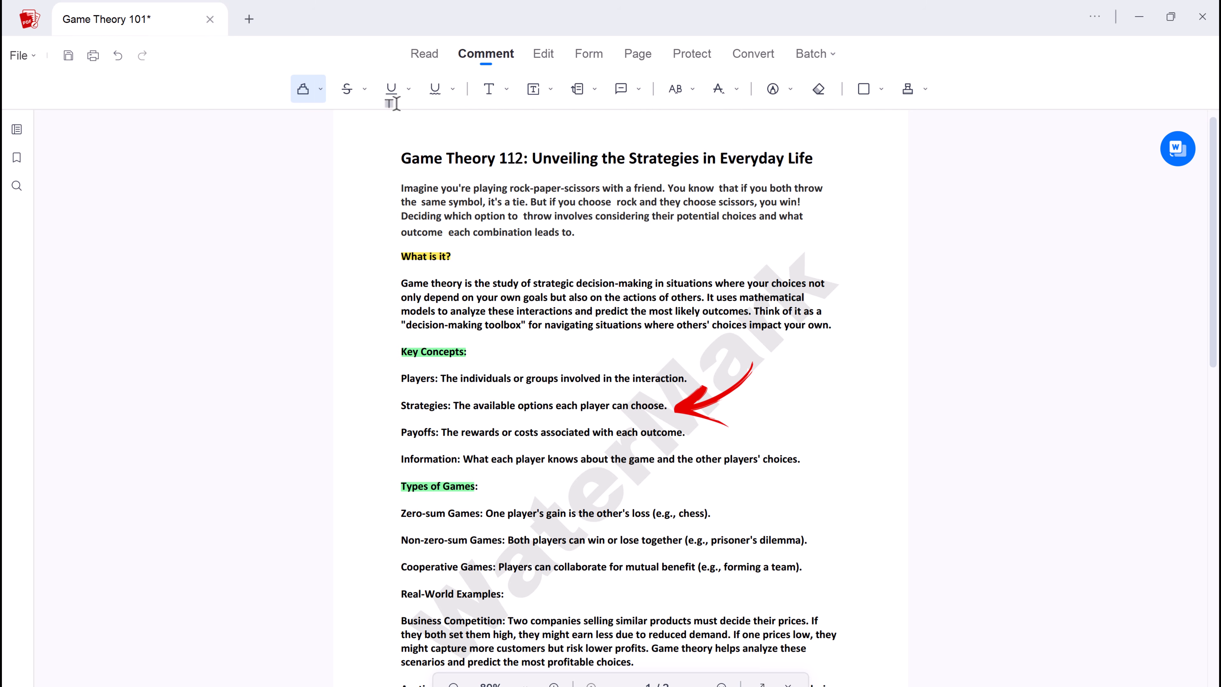
Strike through the description on the Players line and underline the description on the Strategies line
left_click(347, 89)
left_click_drag(441, 380, 687, 380)
left_click(392, 89)
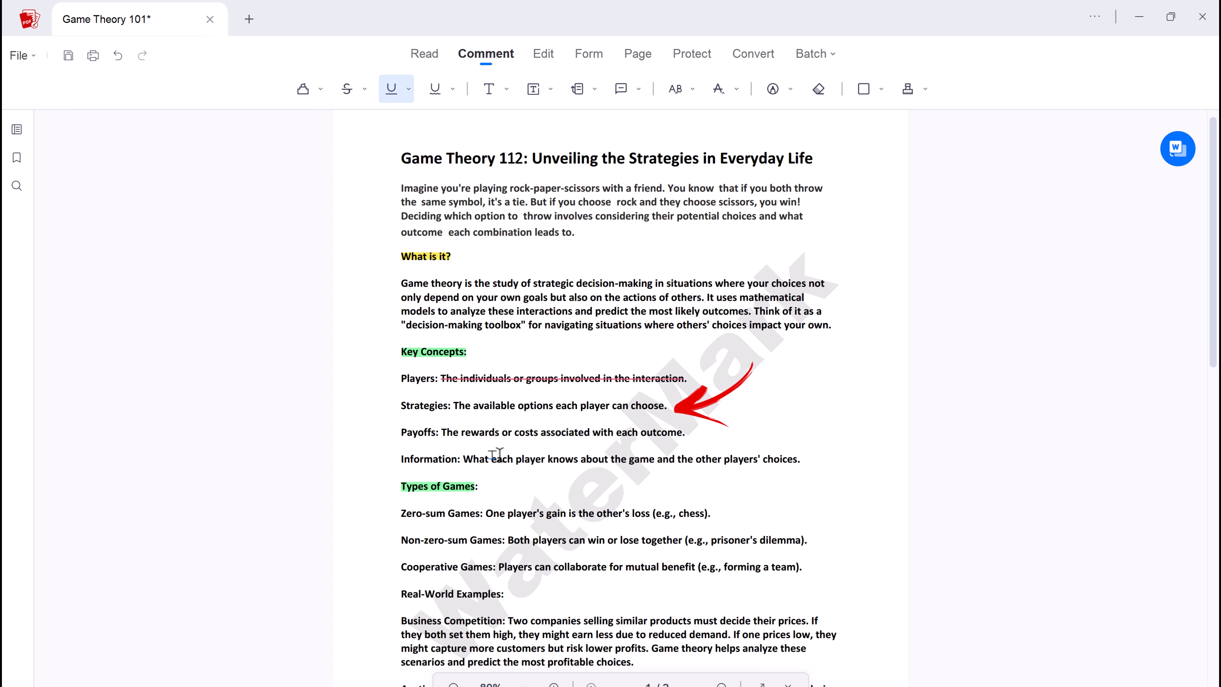
left_click_drag(455, 406, 668, 406)
Mark the description on the Payoffs line with a squiggly underline
left_click(435, 89)
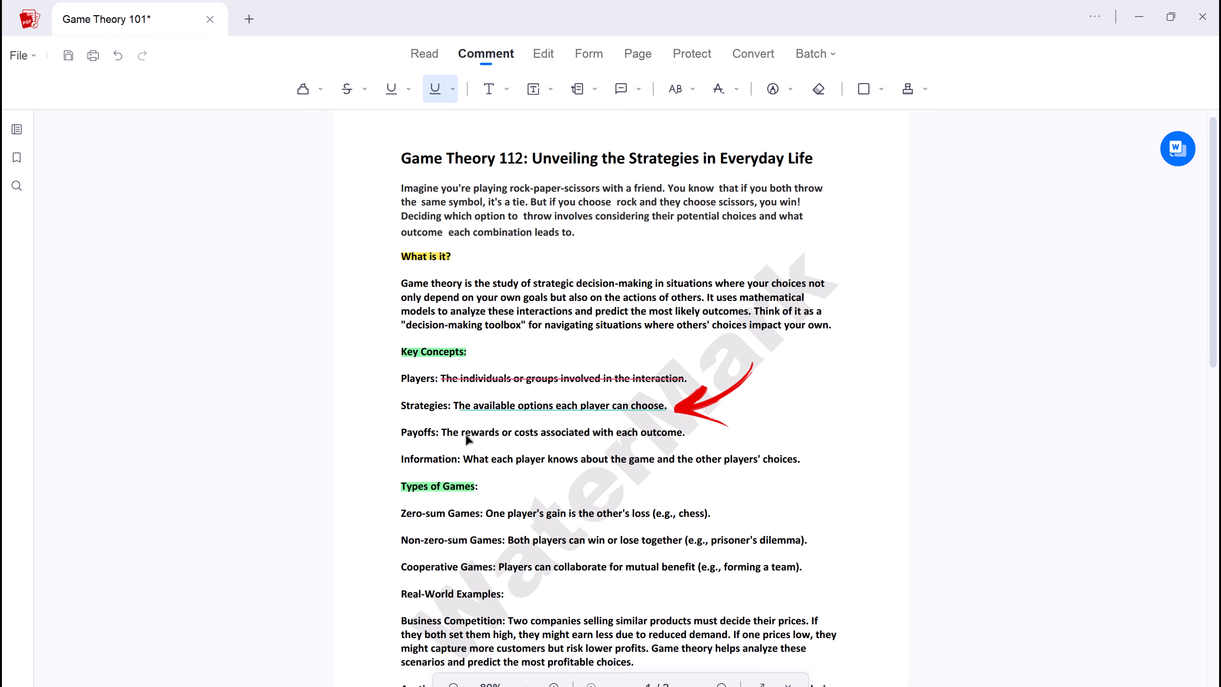
left_click_drag(441, 432, 685, 433)
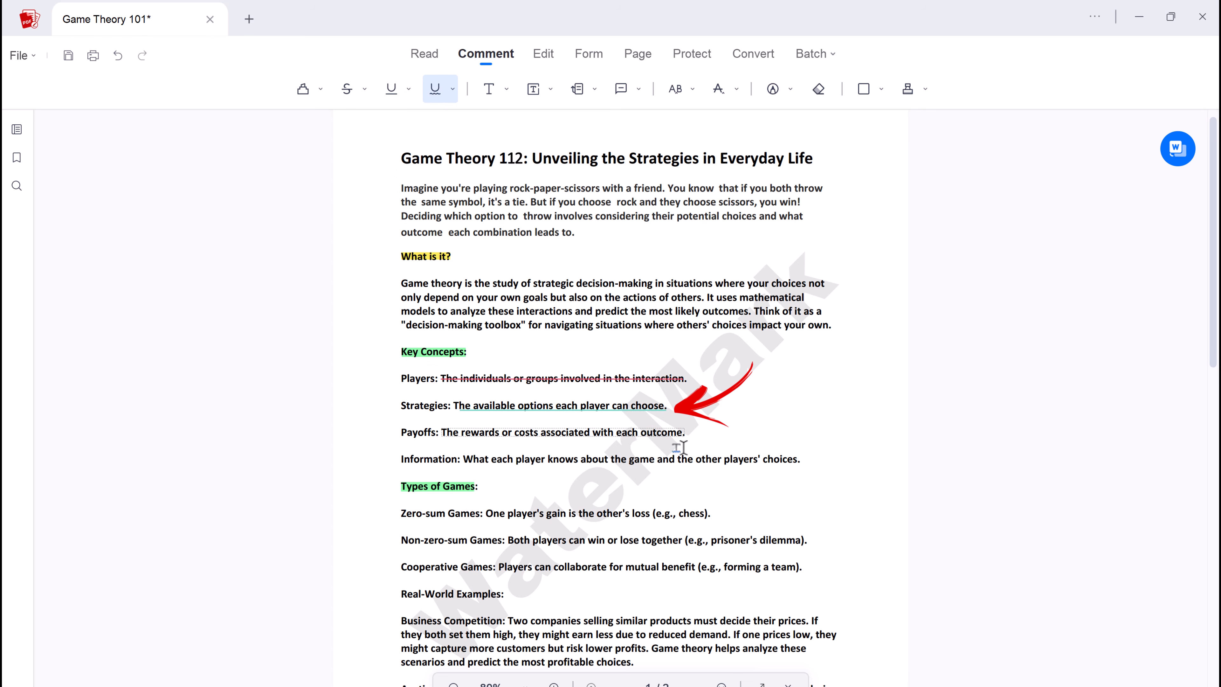
Look through the text, callout, note and text-correction comment tools, and try a short freehand stroke beside the Strategies line
left_click(498, 92)
left_click(536, 91)
left_click(585, 91)
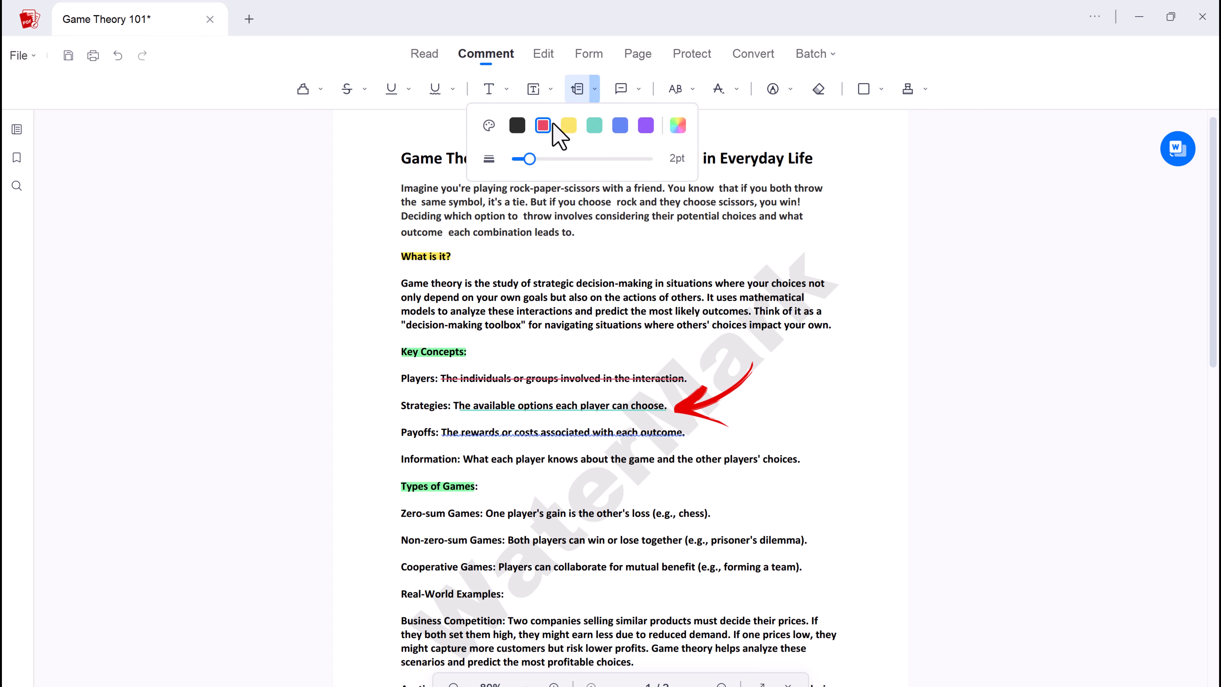
left_click(619, 89)
left_click(674, 94)
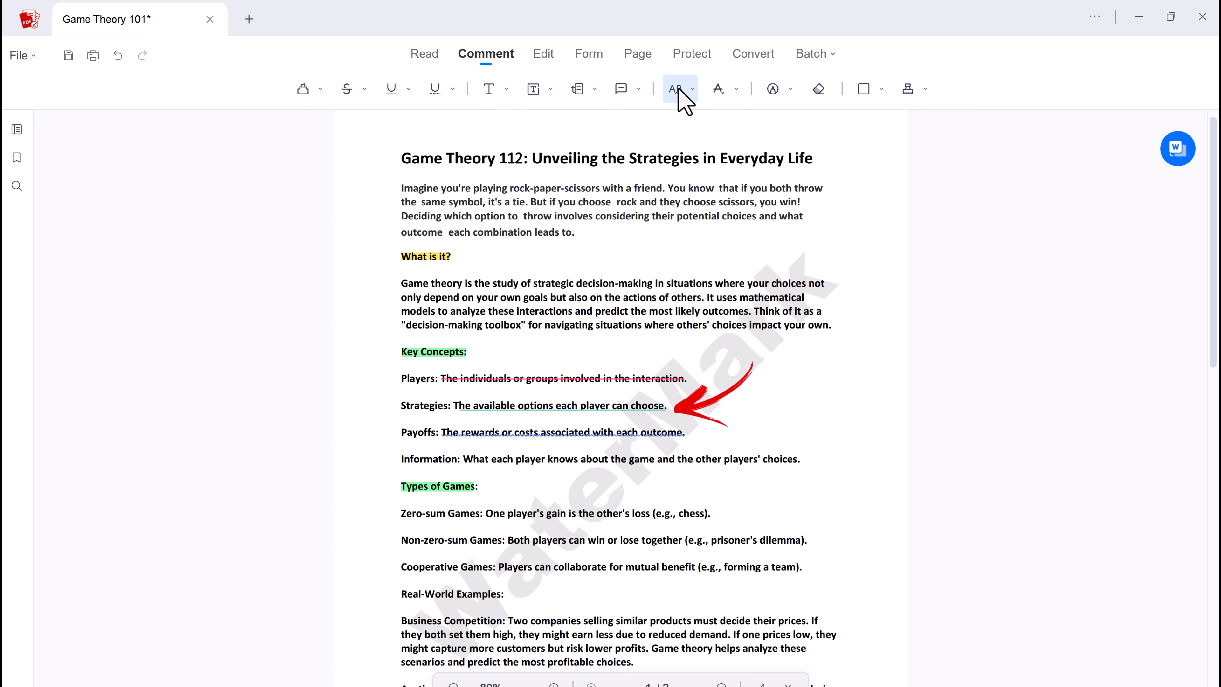
left_click(718, 94)
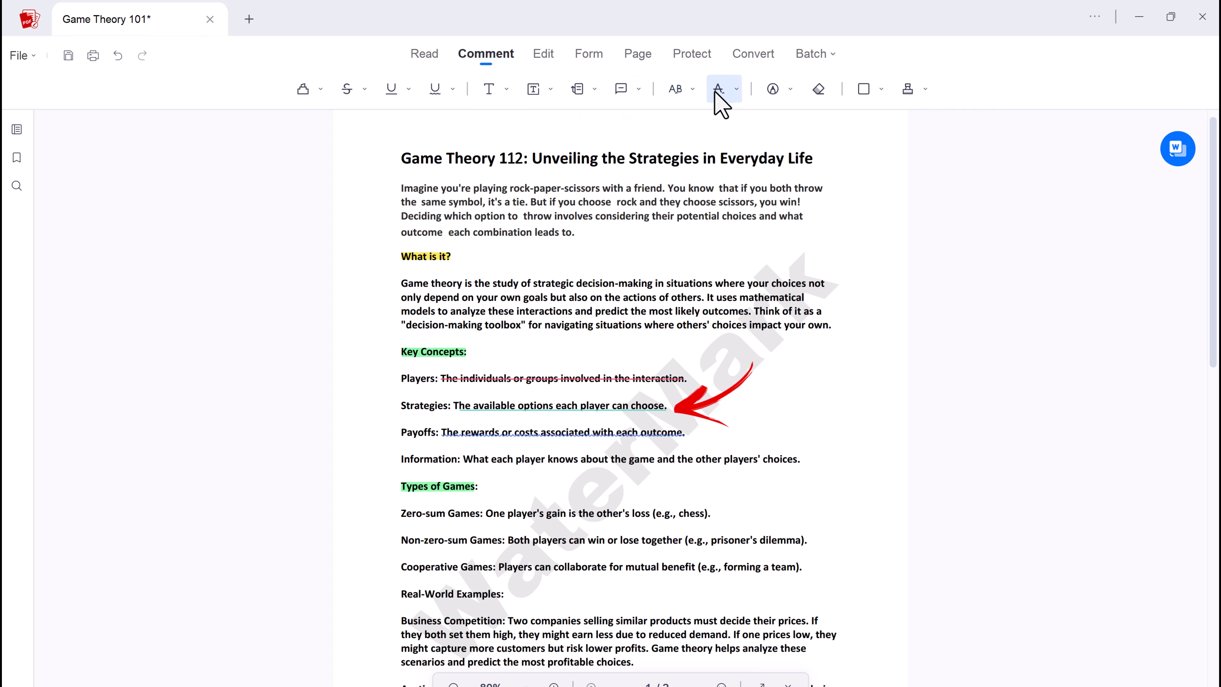
left_click(772, 91)
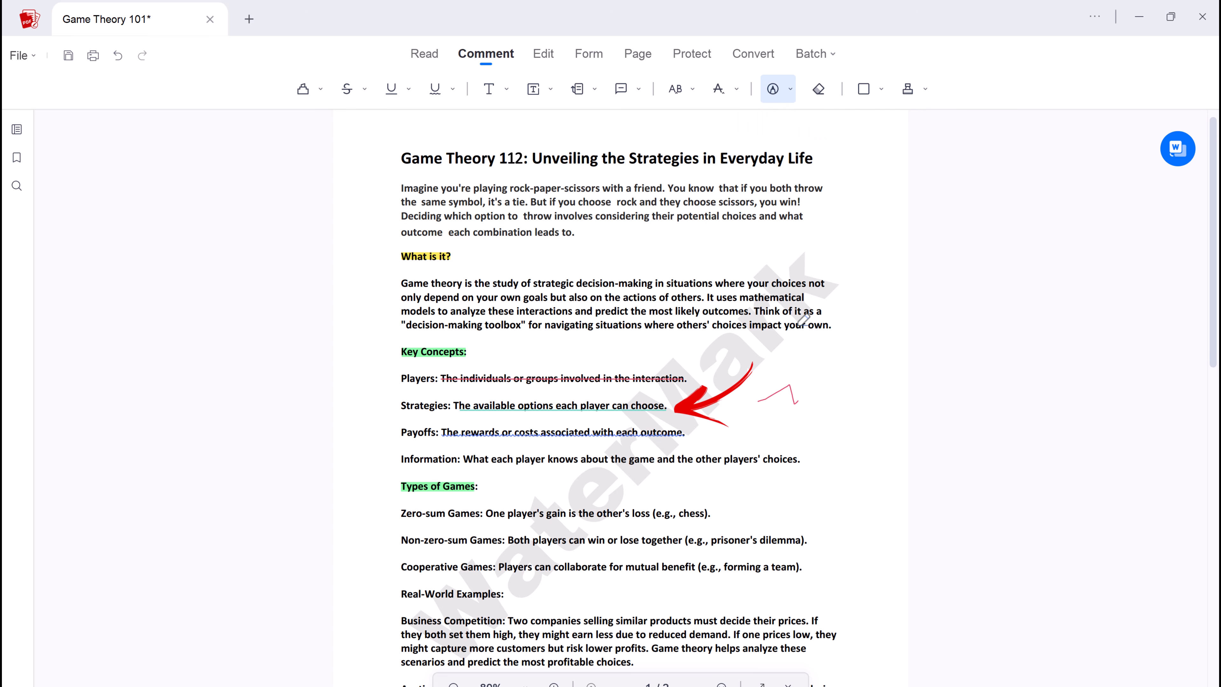
Place the APPROVED stamp template below the closing paragraph on page 2, and adjust its size and position
left_click(923, 92)
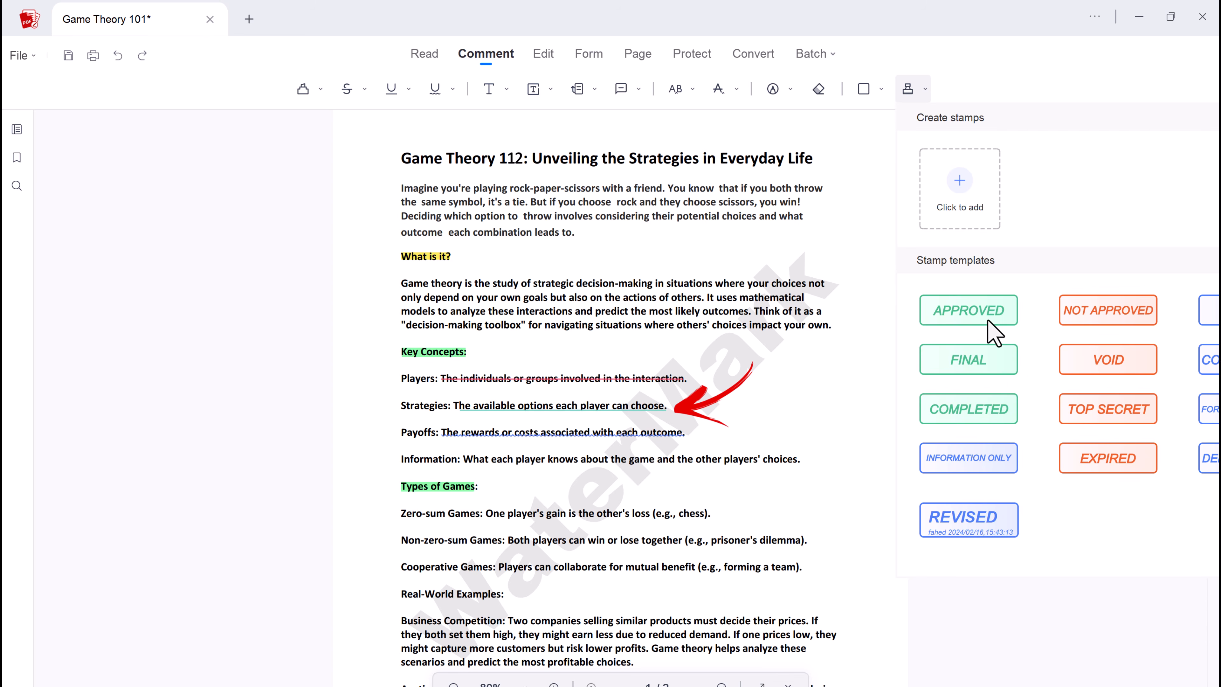
left_click(971, 317)
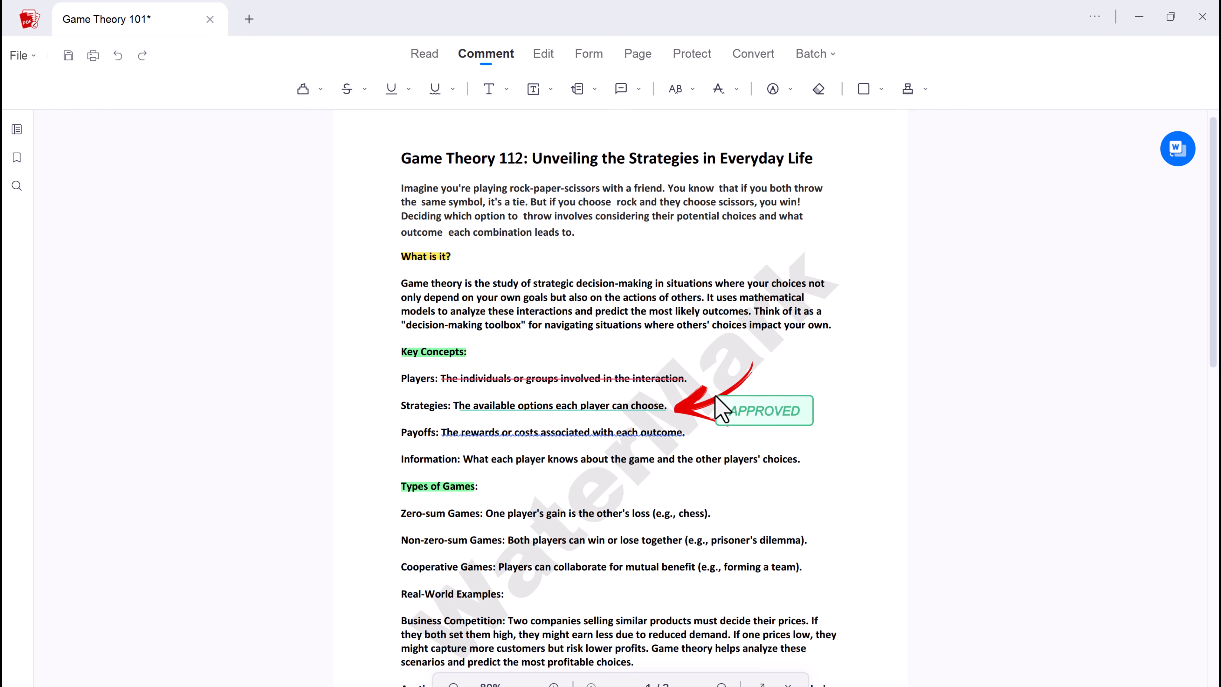
scroll(625, 433, "down", 10)
scroll(625, 432, "down", 2)
left_click(732, 620)
left_click_drag(760, 644, 714, 629)
left_click_drag(861, 661, 805, 643)
left_click_drag(739, 624, 788, 626)
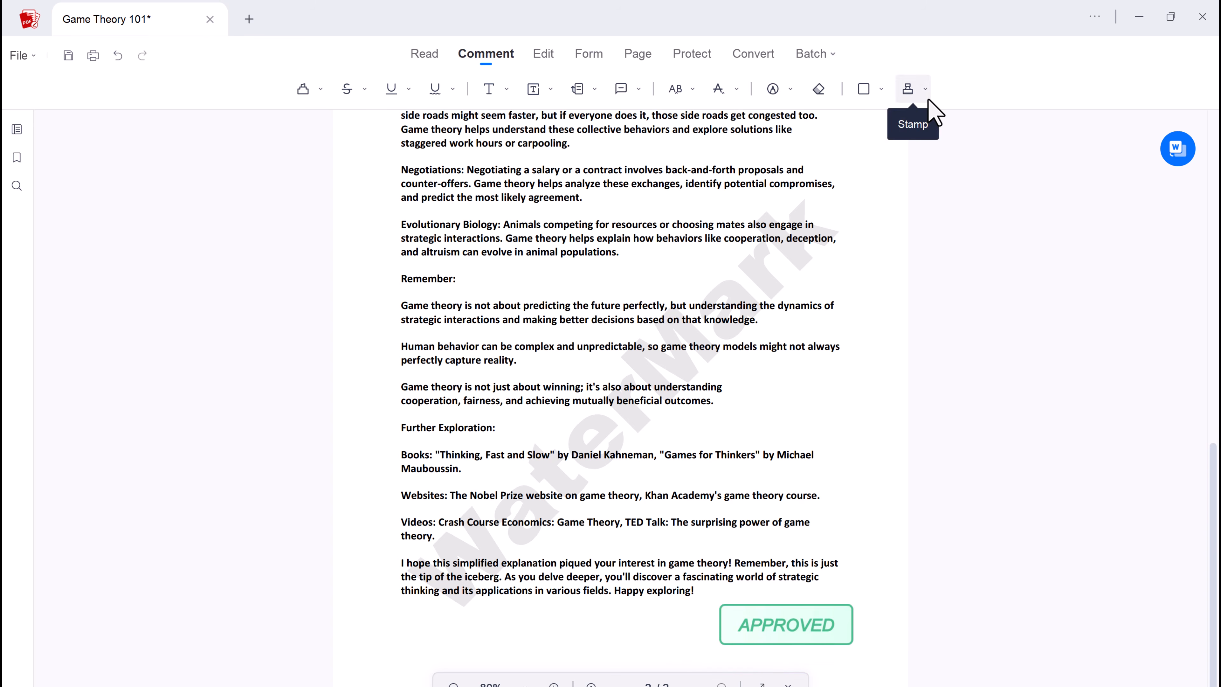
Examine the form field tools on the first page, selecting the drop-down menu, list box and signature fields
scroll(660, 238, "up", 15)
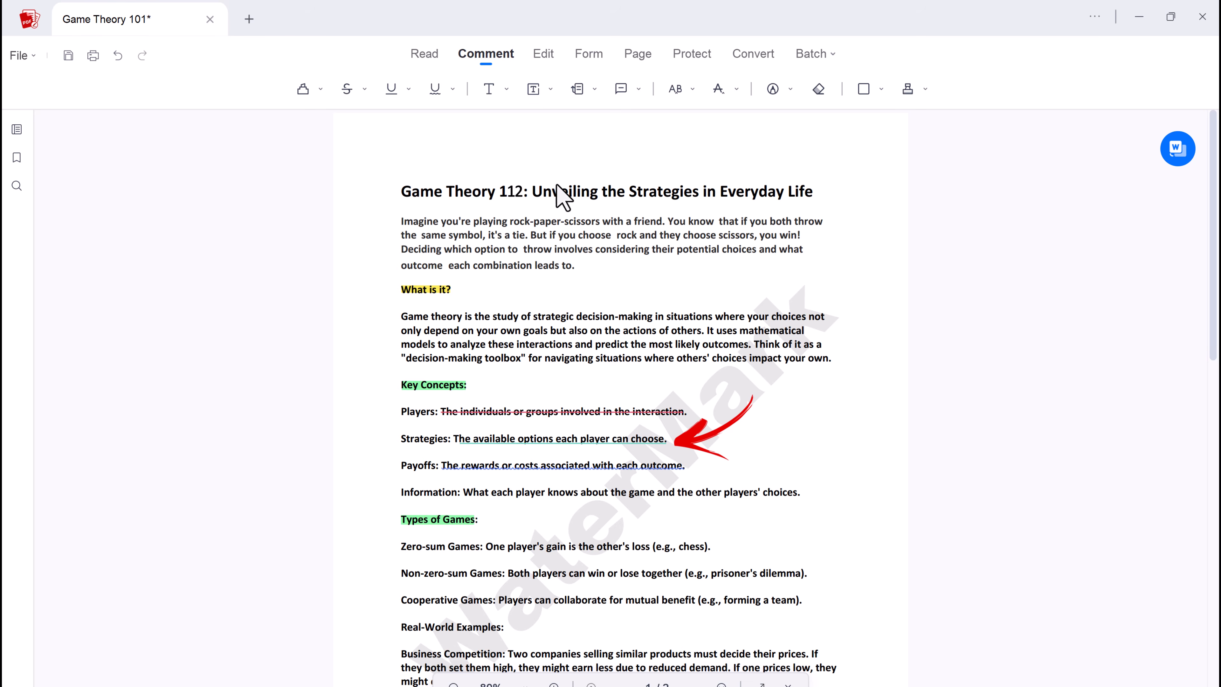
left_click(587, 52)
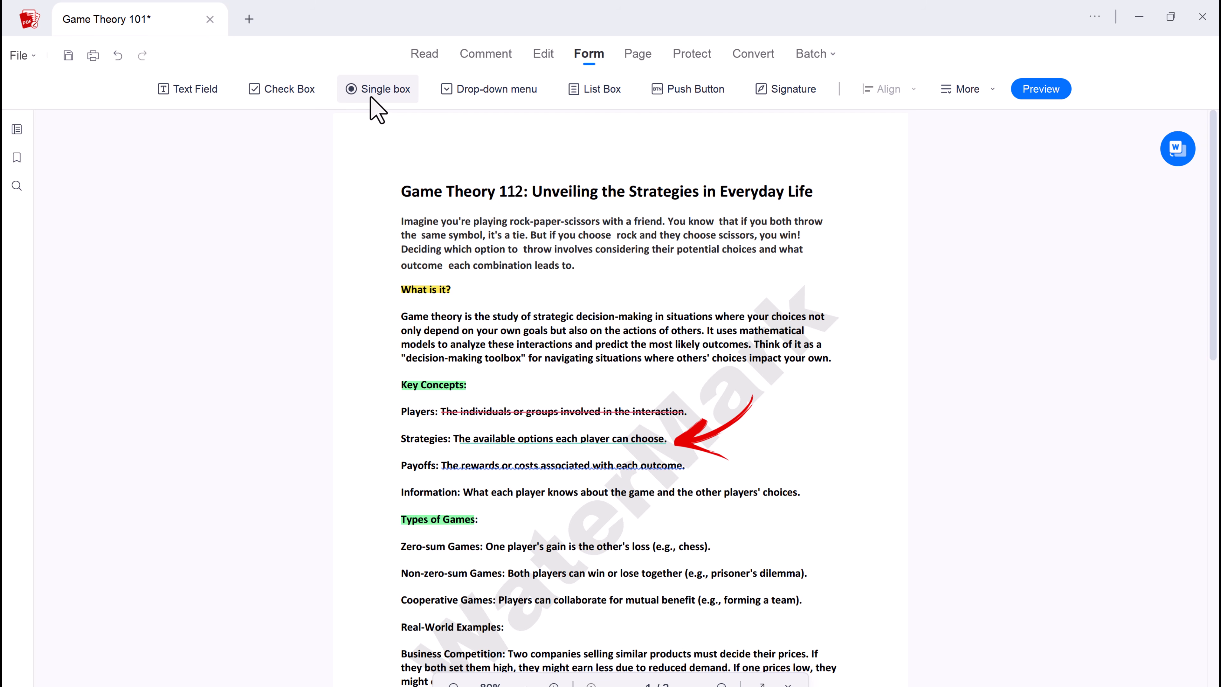
left_click(470, 90)
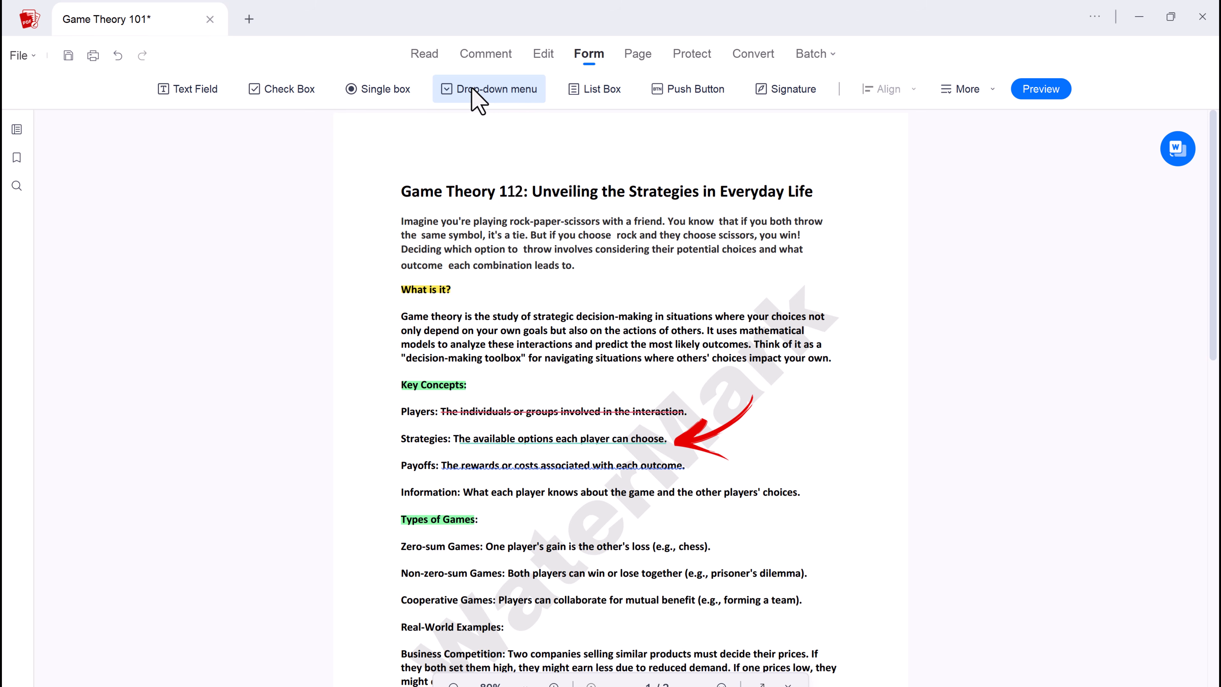
left_click(581, 92)
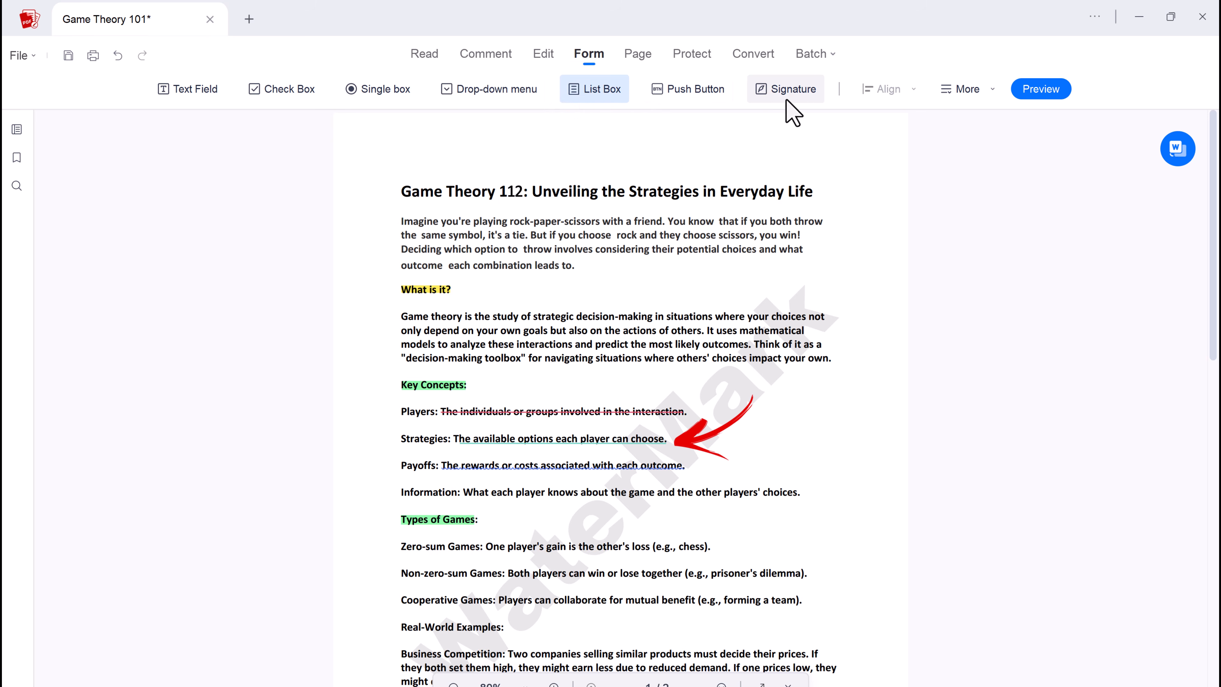
left_click(798, 100)
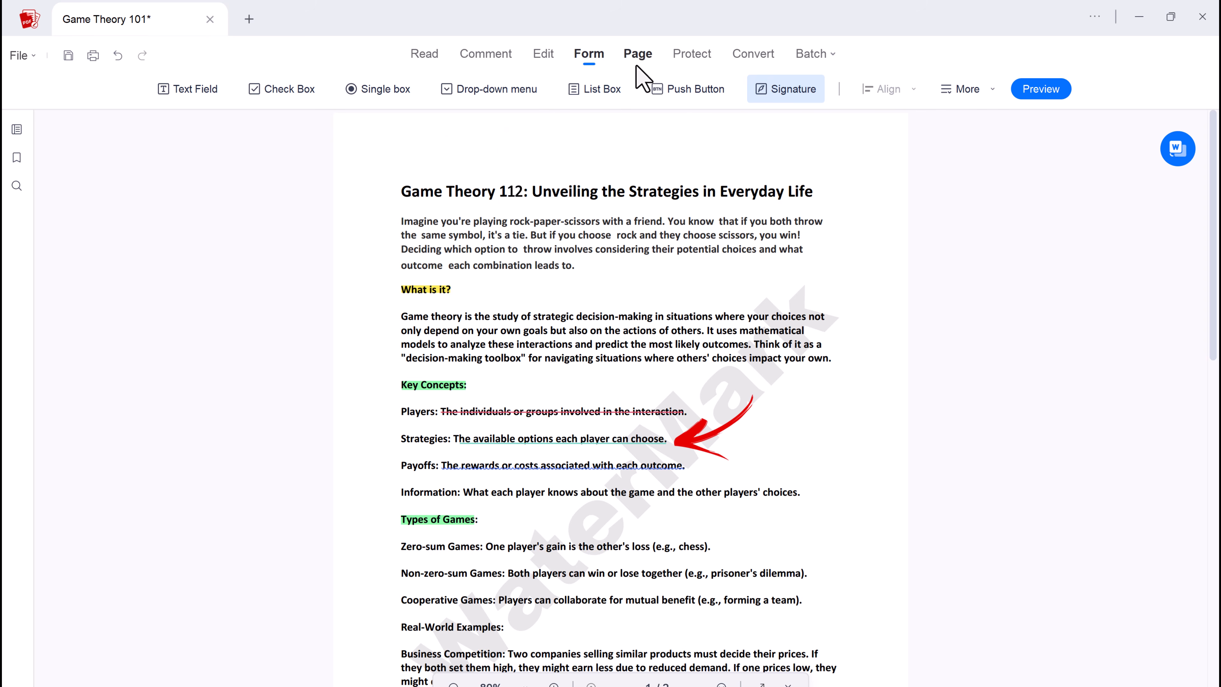
Examine the options for extracting pages and splitting the document without applying either
left_click(638, 54)
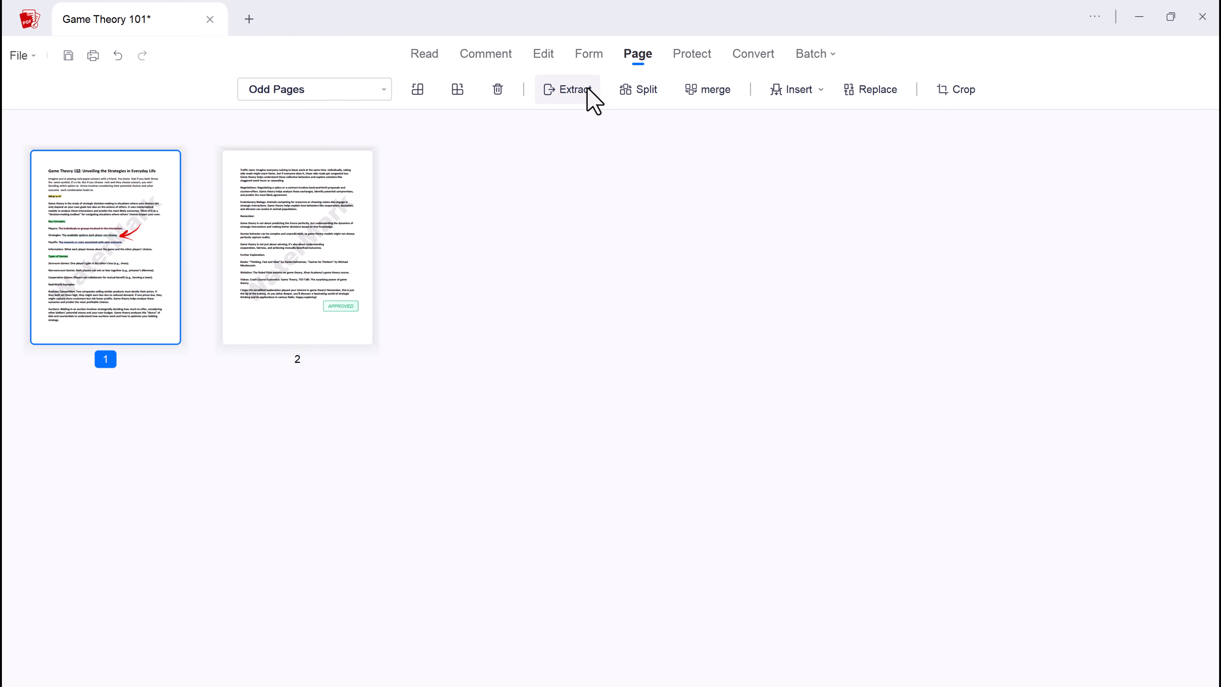
left_click(572, 90)
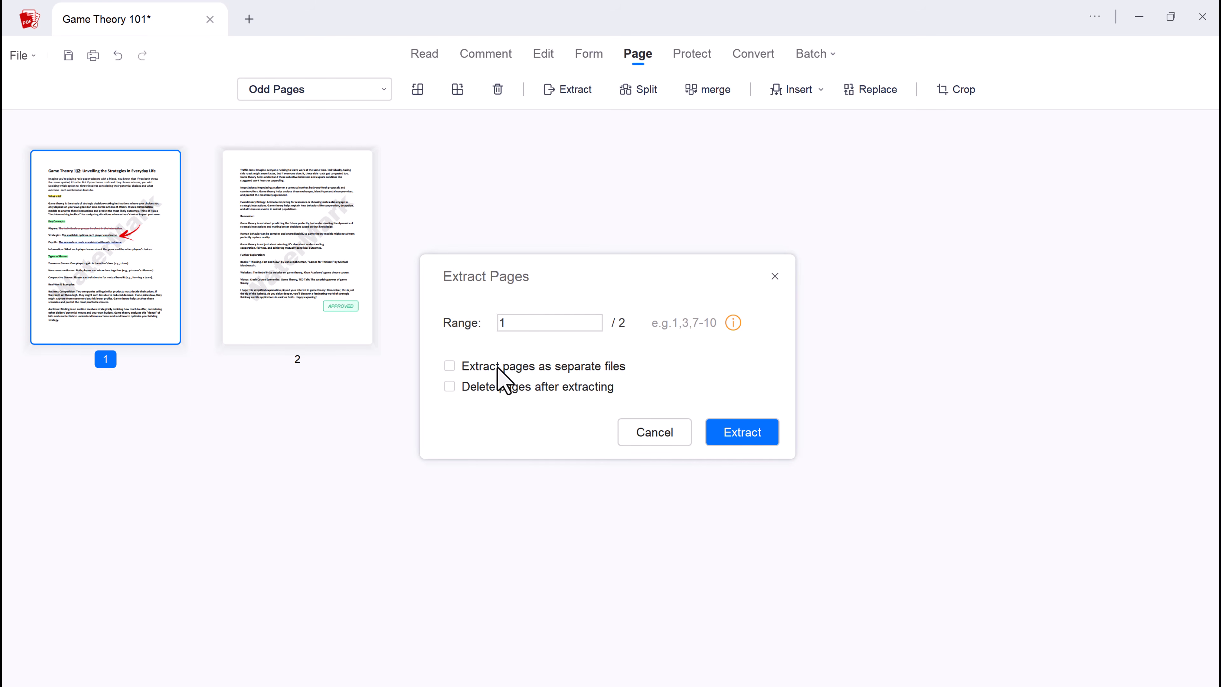
left_click(644, 433)
left_click(647, 92)
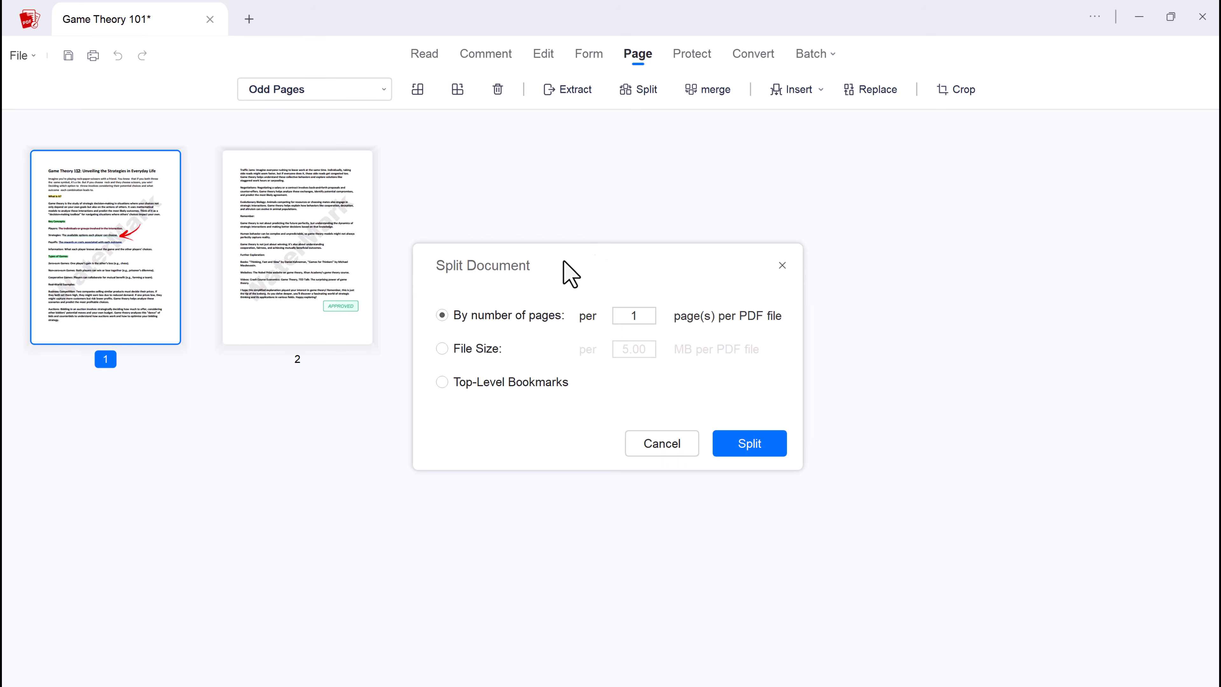
left_click(682, 436)
Examine the merge, insert and replace page functions without changing the document
left_click(721, 91)
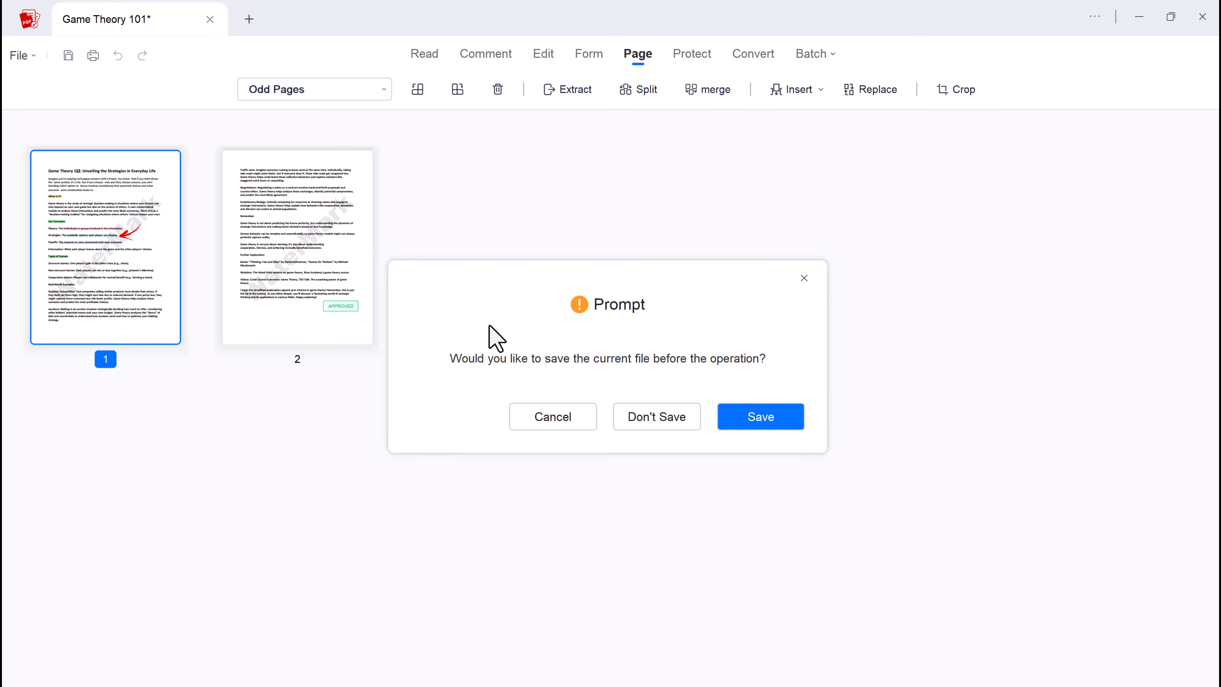
left_click(560, 424)
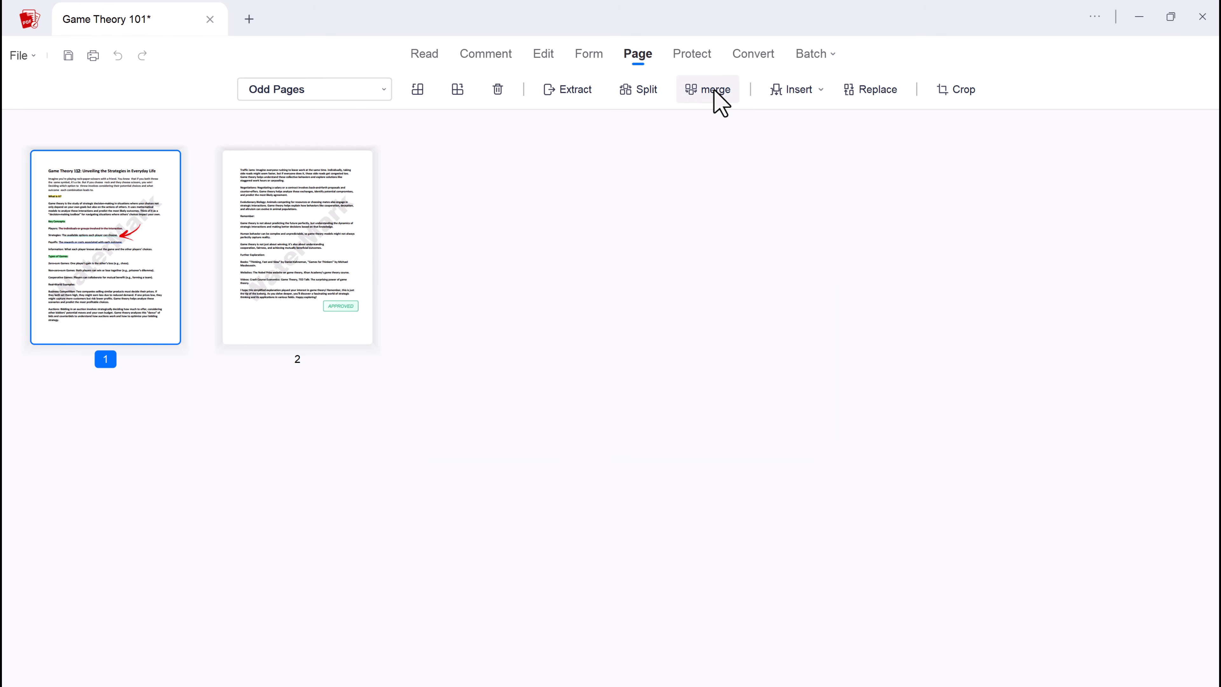
left_click(821, 92)
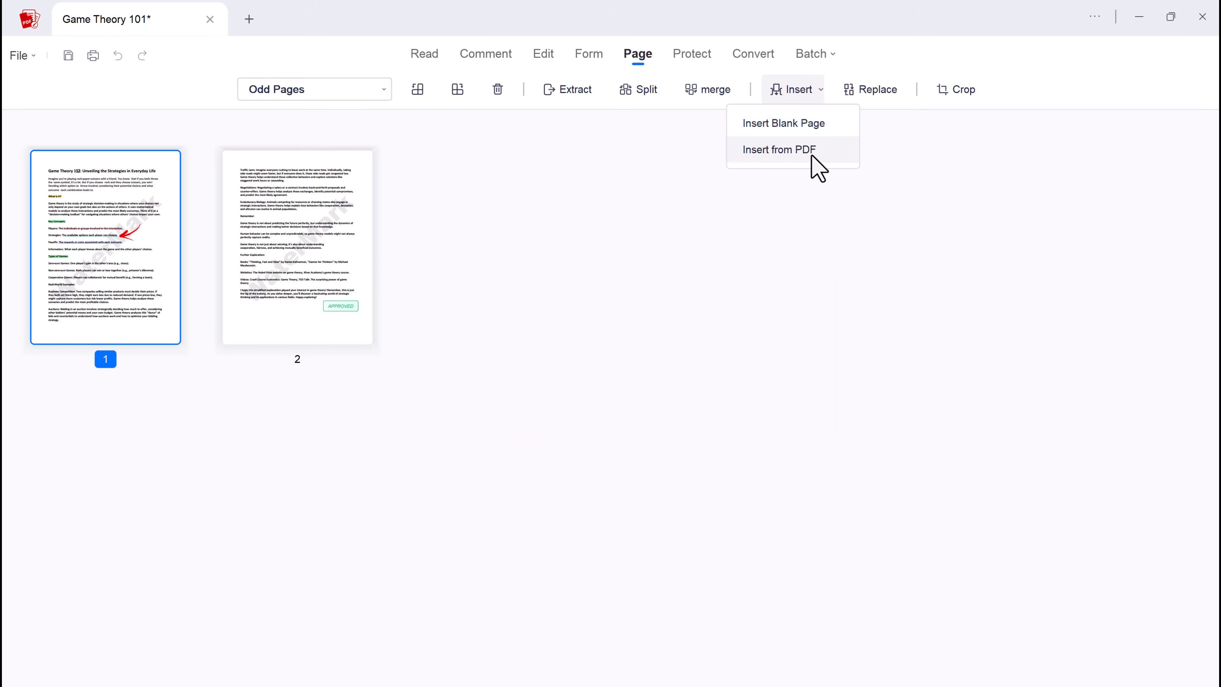
left_click(876, 97)
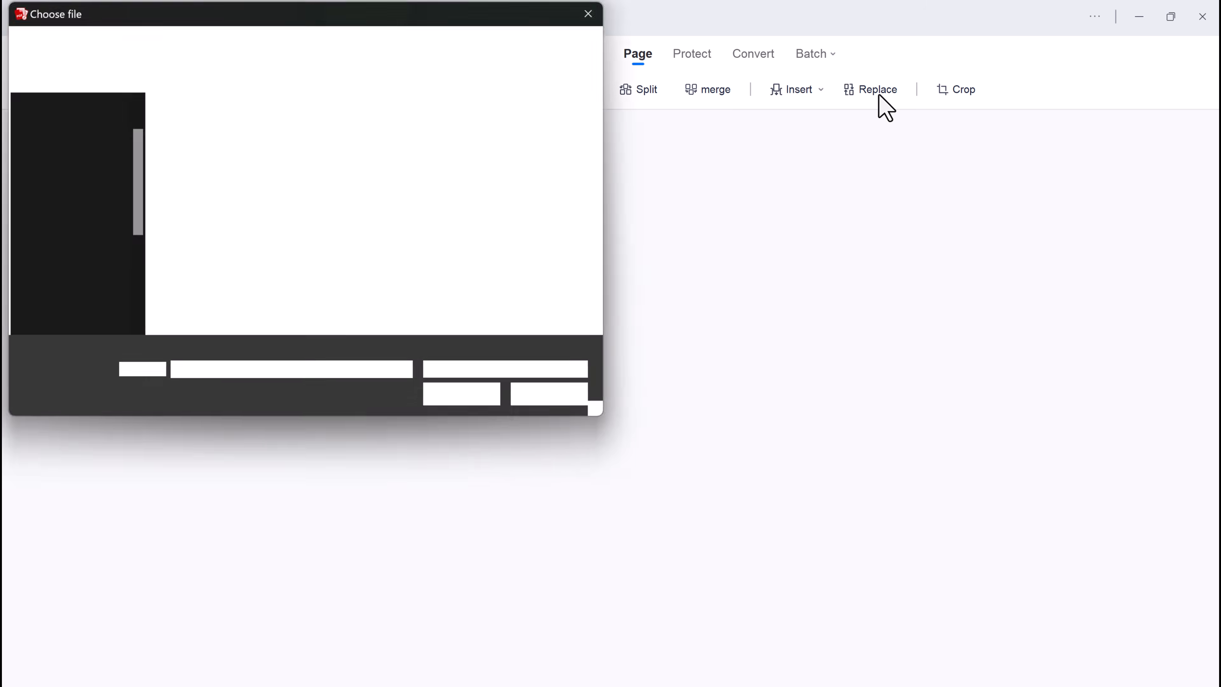
left_click(544, 401)
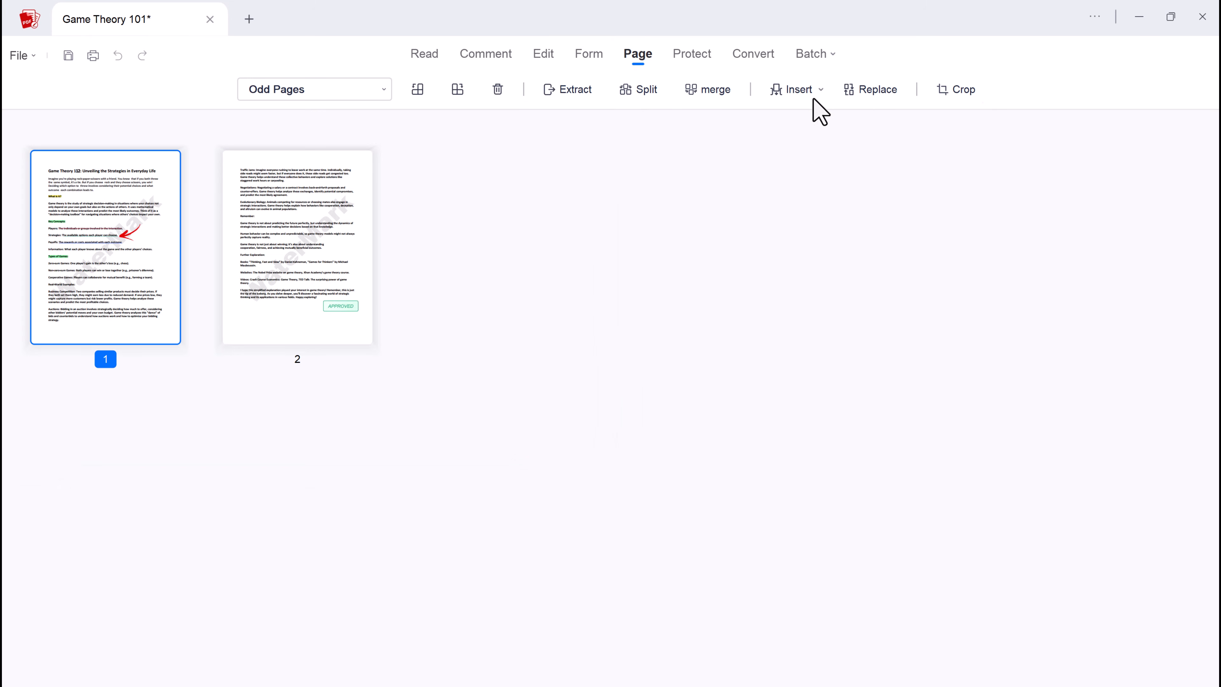
Enable an open password for the document, then enter and confirm the open password
left_click(693, 54)
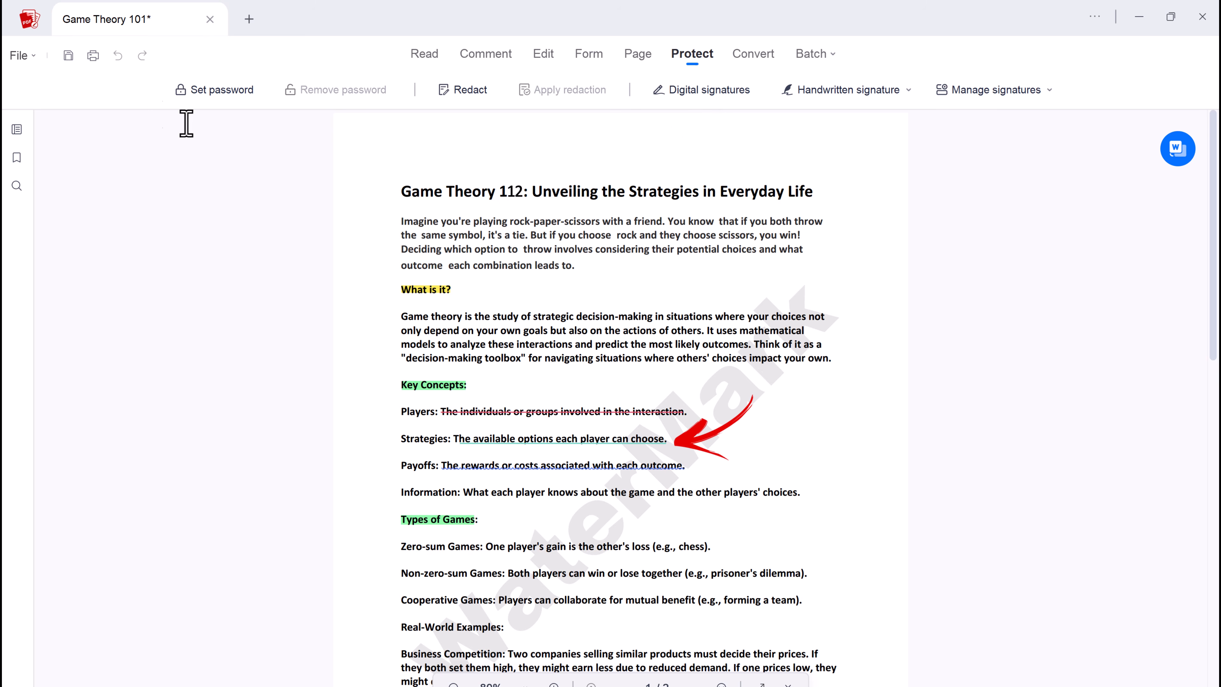
left_click(202, 93)
left_click(428, 161)
left_click(439, 200)
type("••")
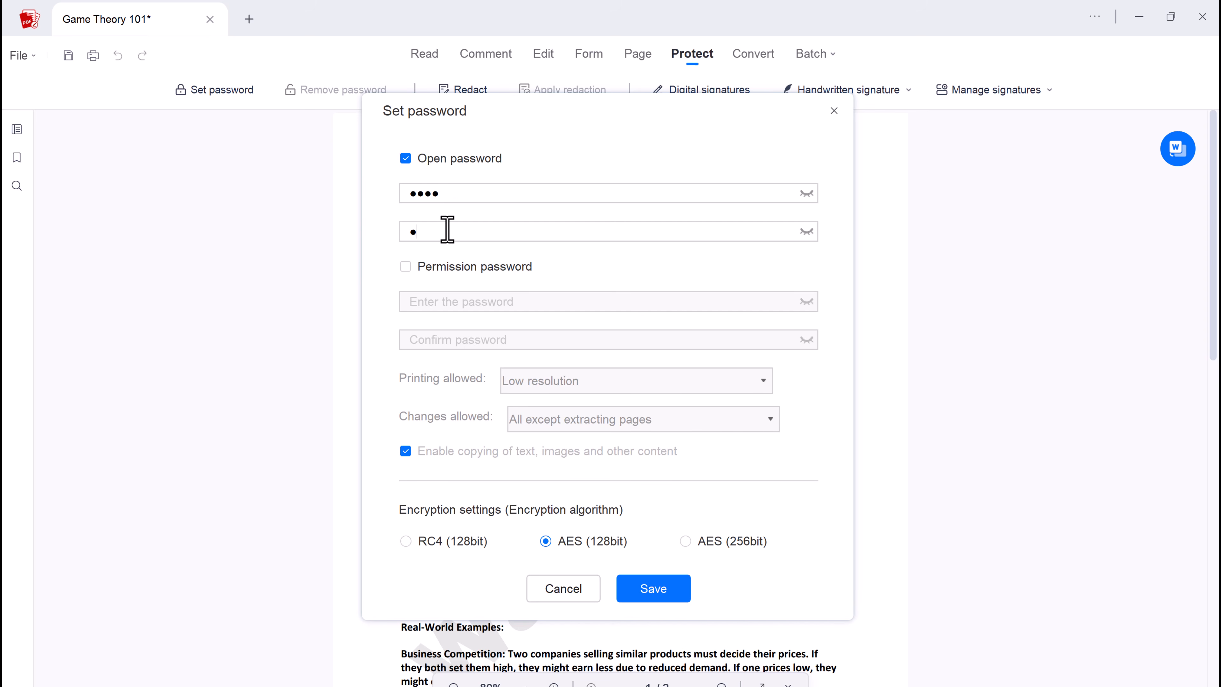
Enable the permission password, then enter and confirm it
left_click(464, 269)
left_click(473, 302)
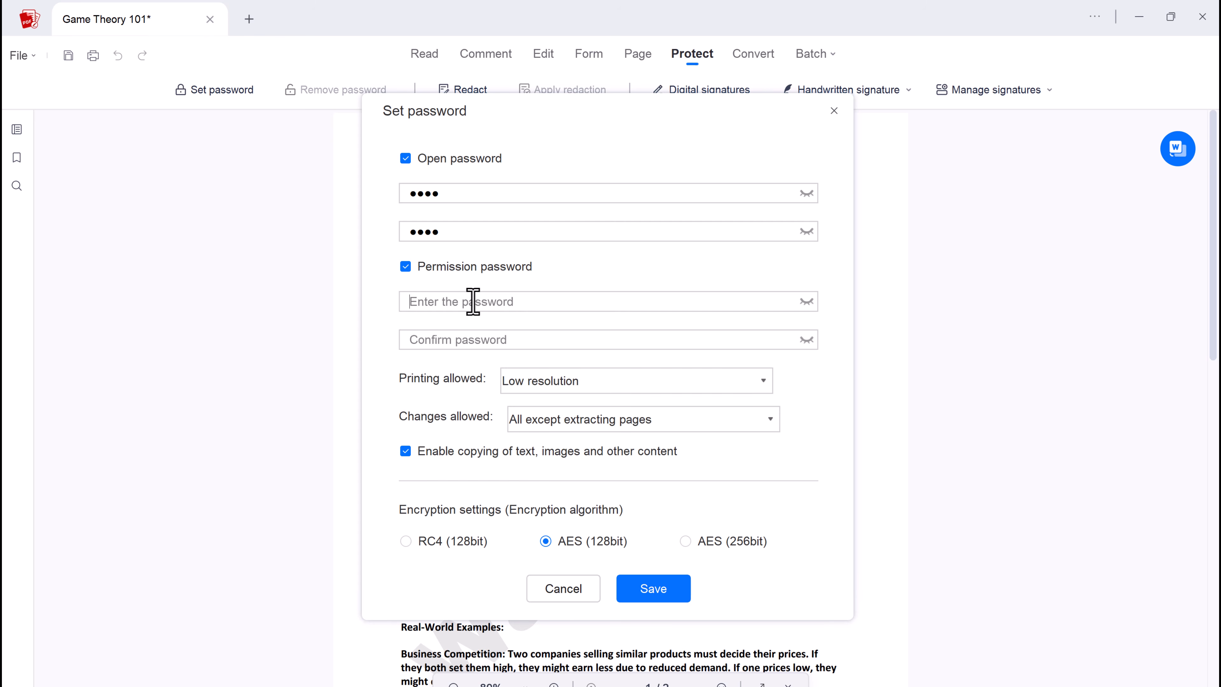
type("••••")
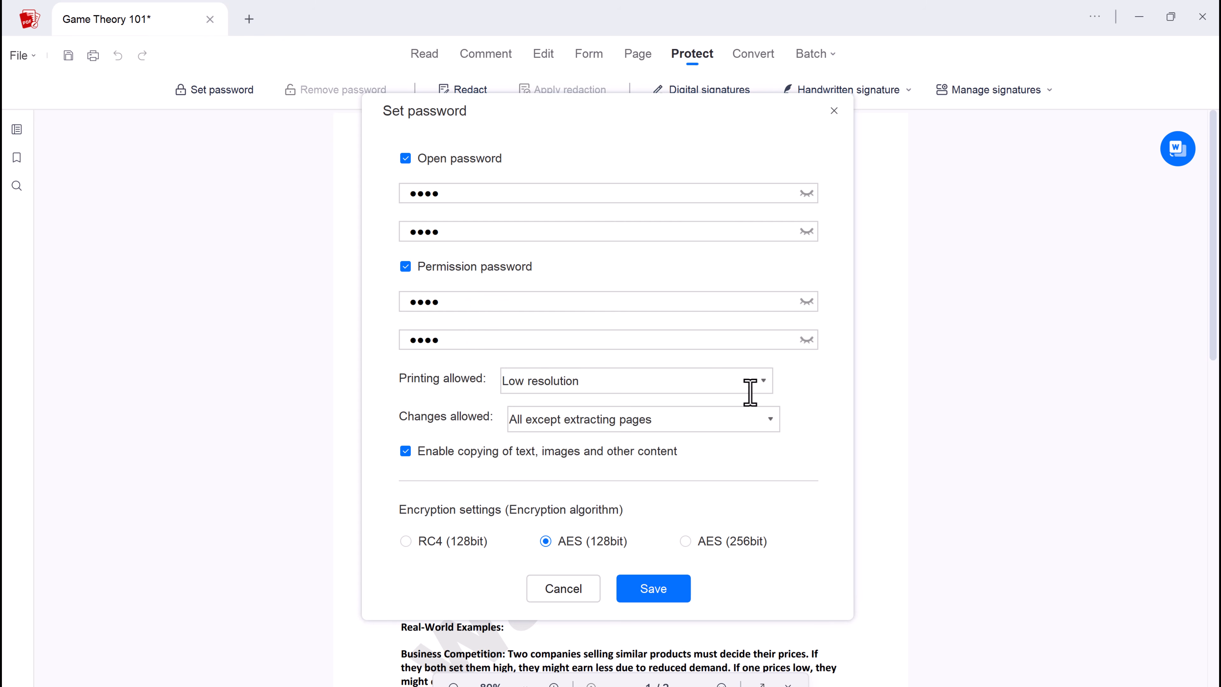
Restrict allowed printing to None and allowed changes to None (read only), and save the password settings
left_click(763, 381)
left_click(692, 407)
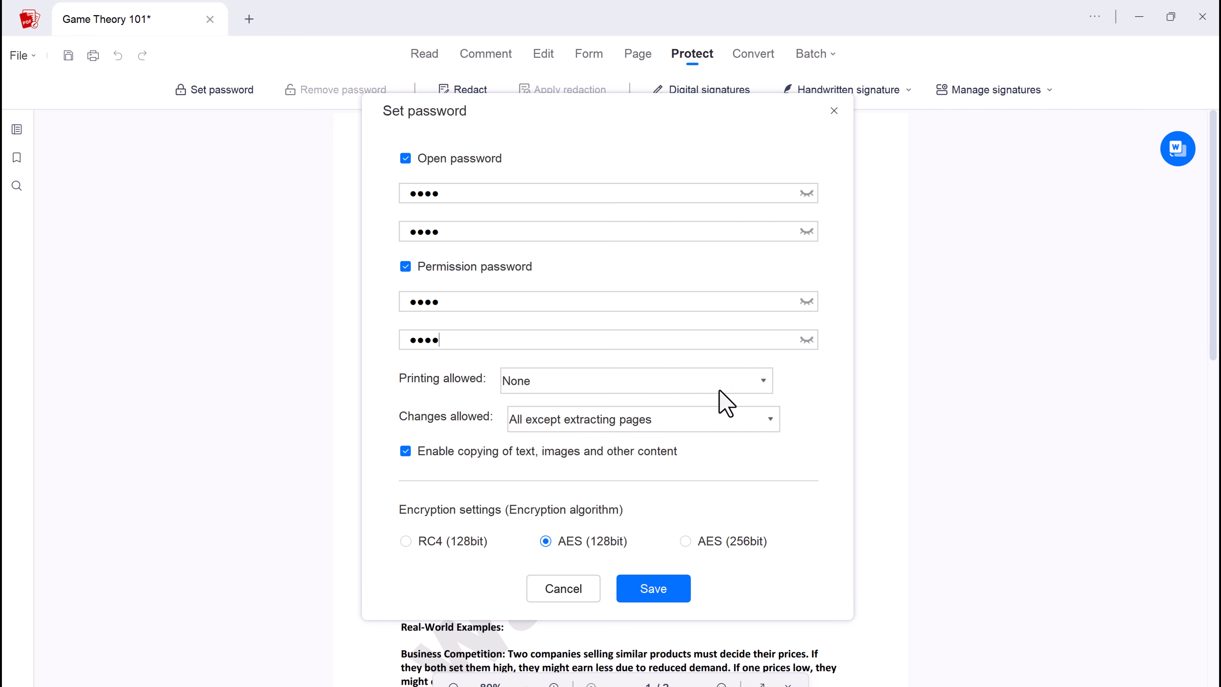
left_click(763, 381)
left_click(736, 408)
left_click(770, 418)
left_click(760, 450)
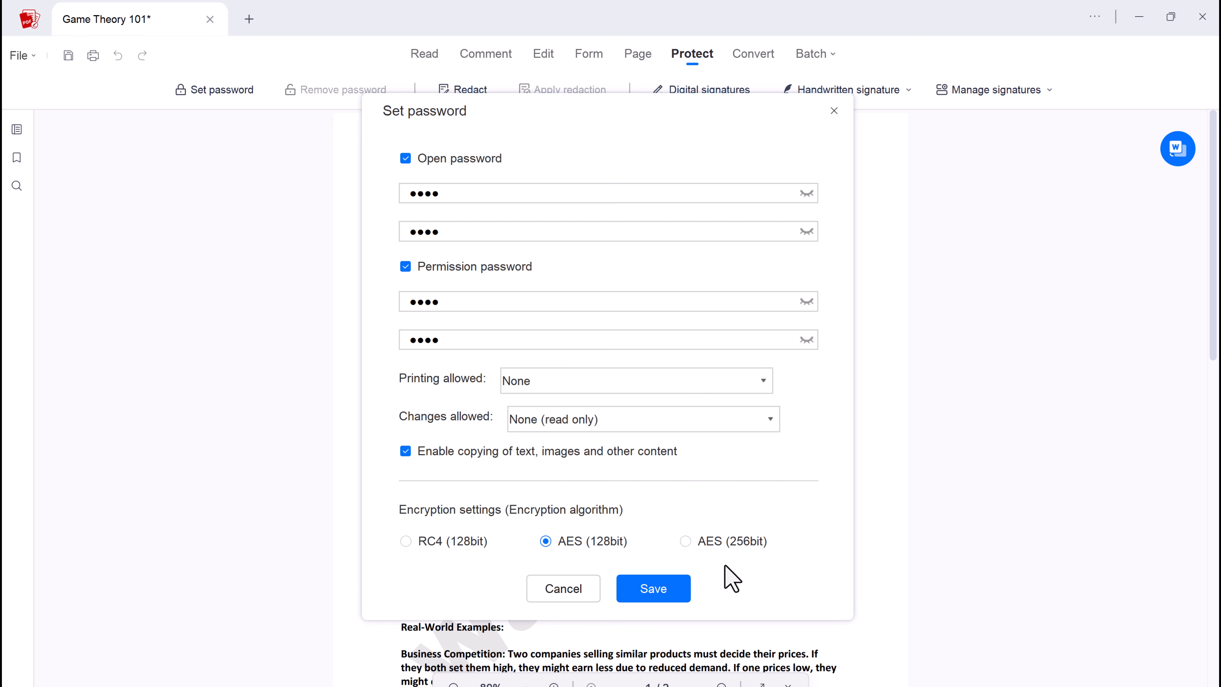
left_click(654, 588)
Create a new handwritten signature by drawing it freehand and accept the drawing
left_click(826, 91)
left_click(841, 168)
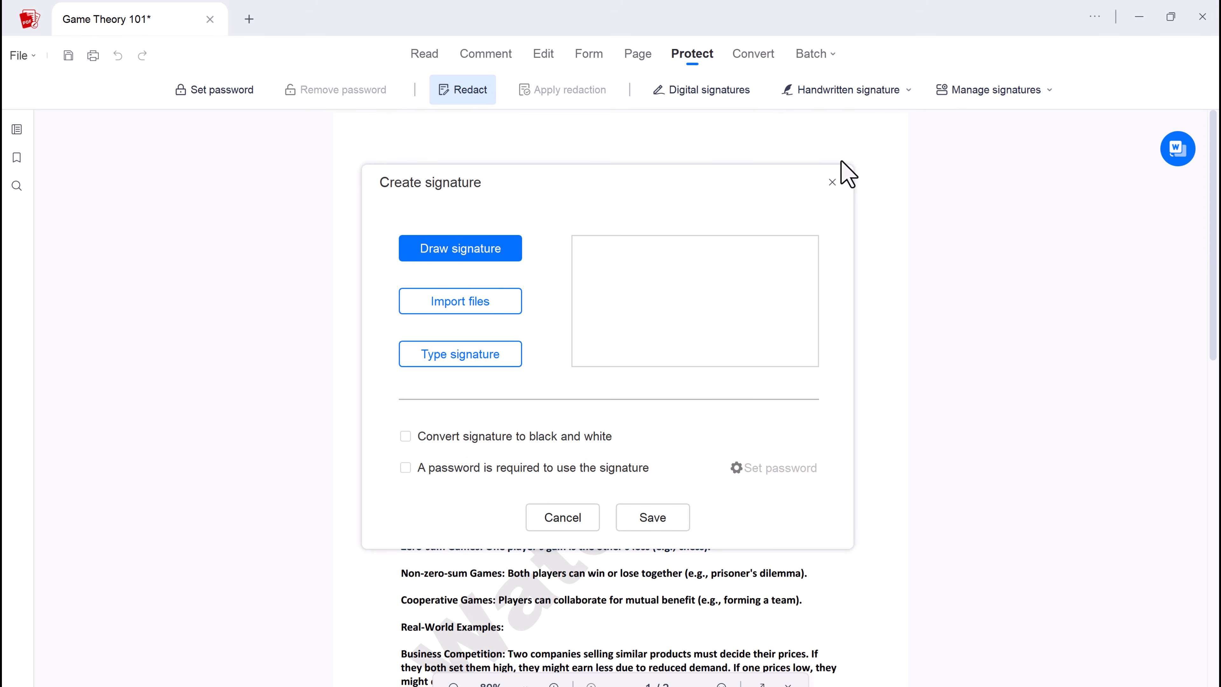
left_click(431, 262)
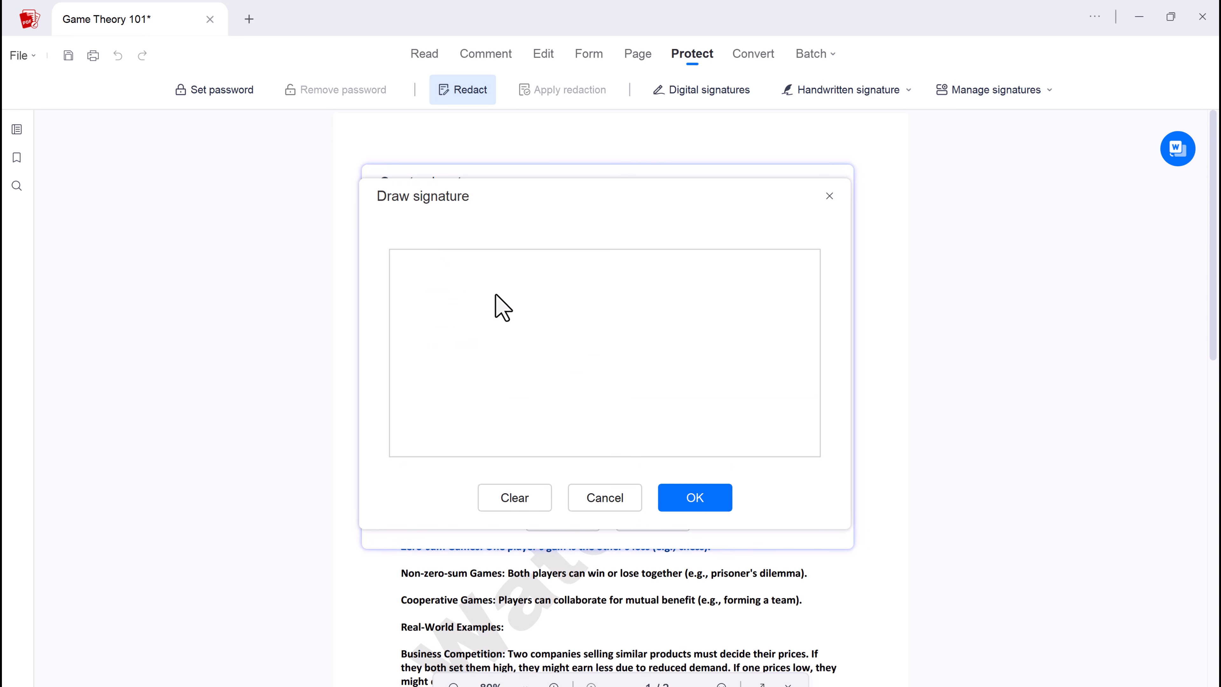
mouse_move(528, 316)
left_mouse_down()
mouse_move(518, 363)
mouse_move(545, 341)
mouse_move(592, 347)
mouse_move(606, 308)
left_mouse_up()
left_click(706, 498)
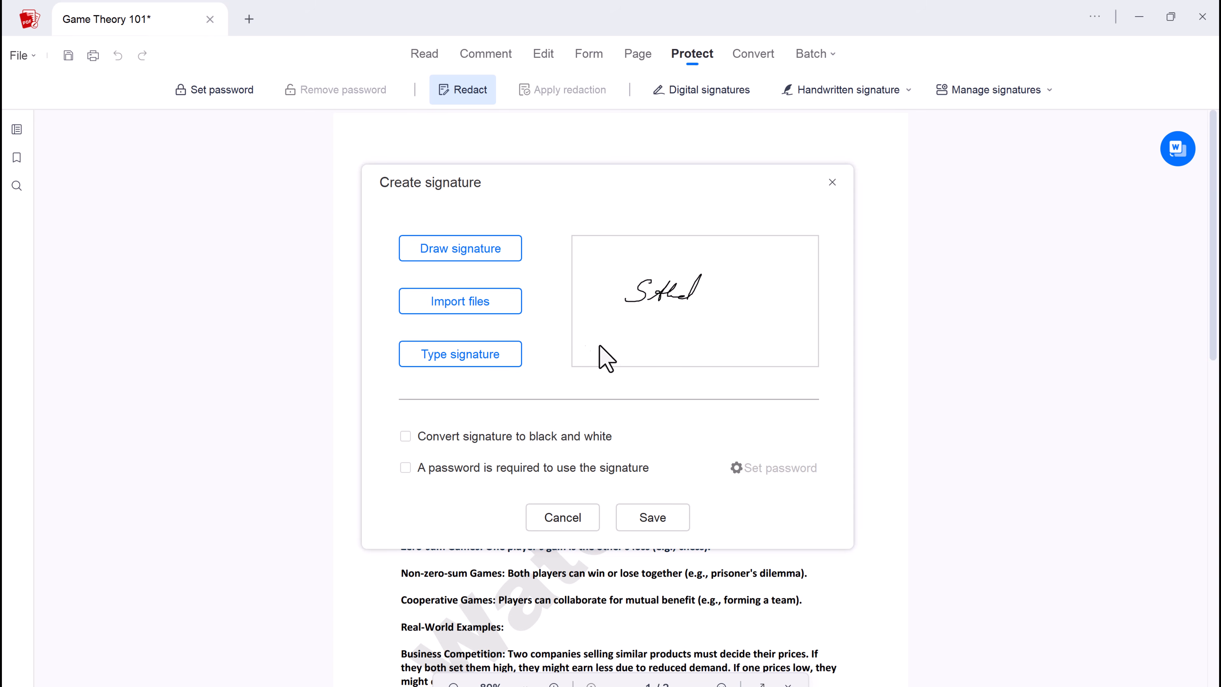
Save the drawn signature and place it below the closing paragraph on page 2
left_click(487, 349)
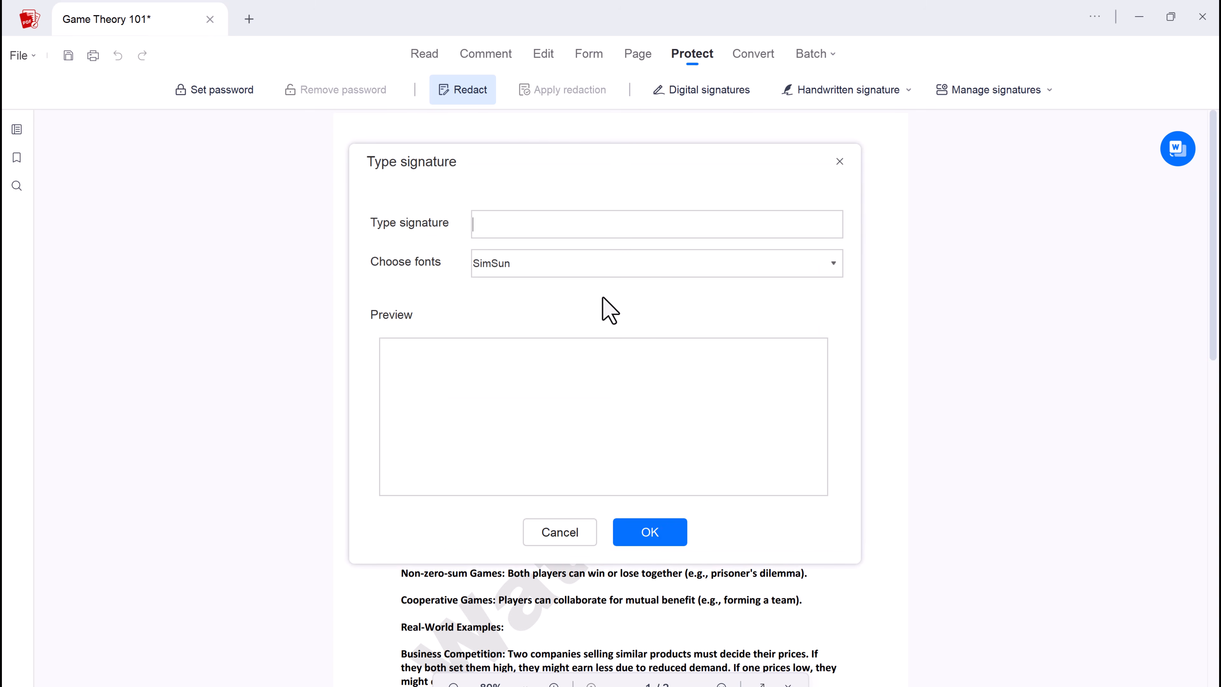
left_click(587, 530)
left_click(668, 517)
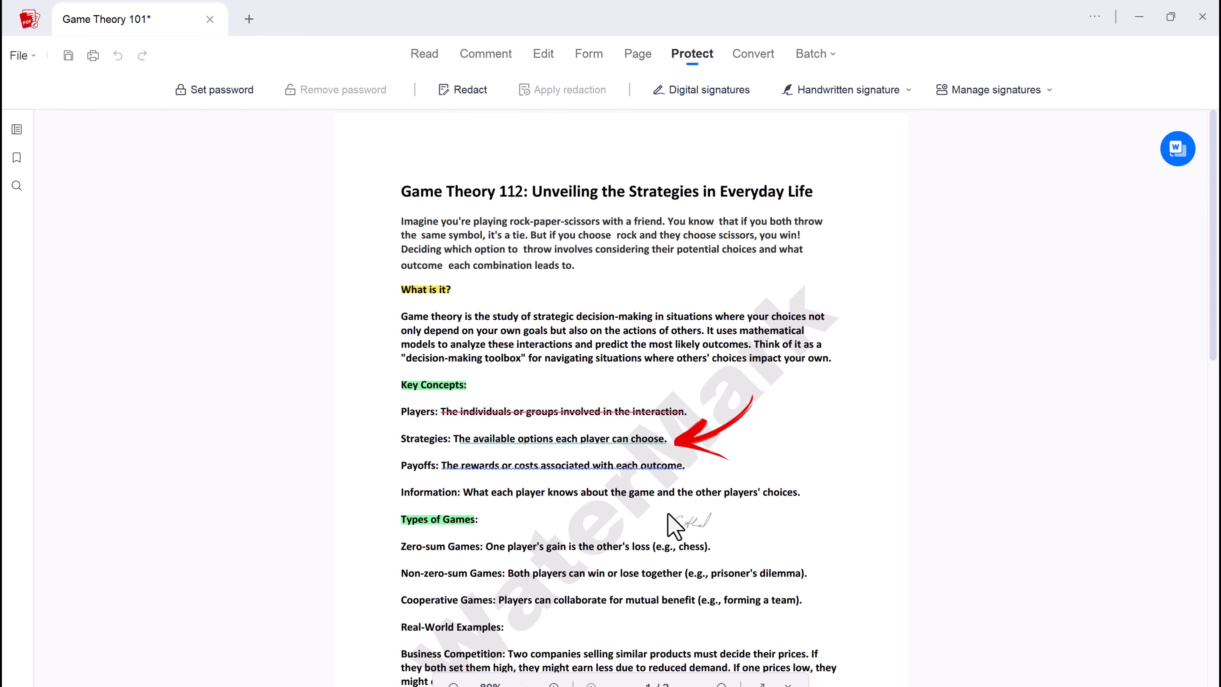
scroll(529, 519, "down", 15)
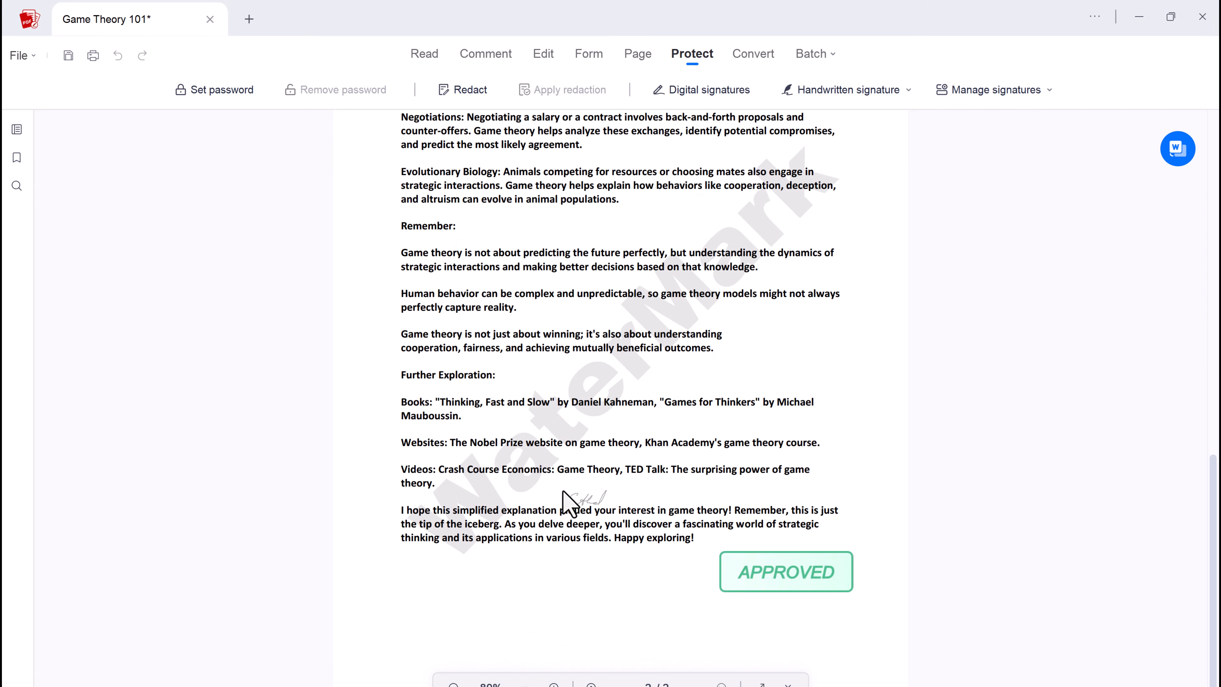
left_click(578, 575)
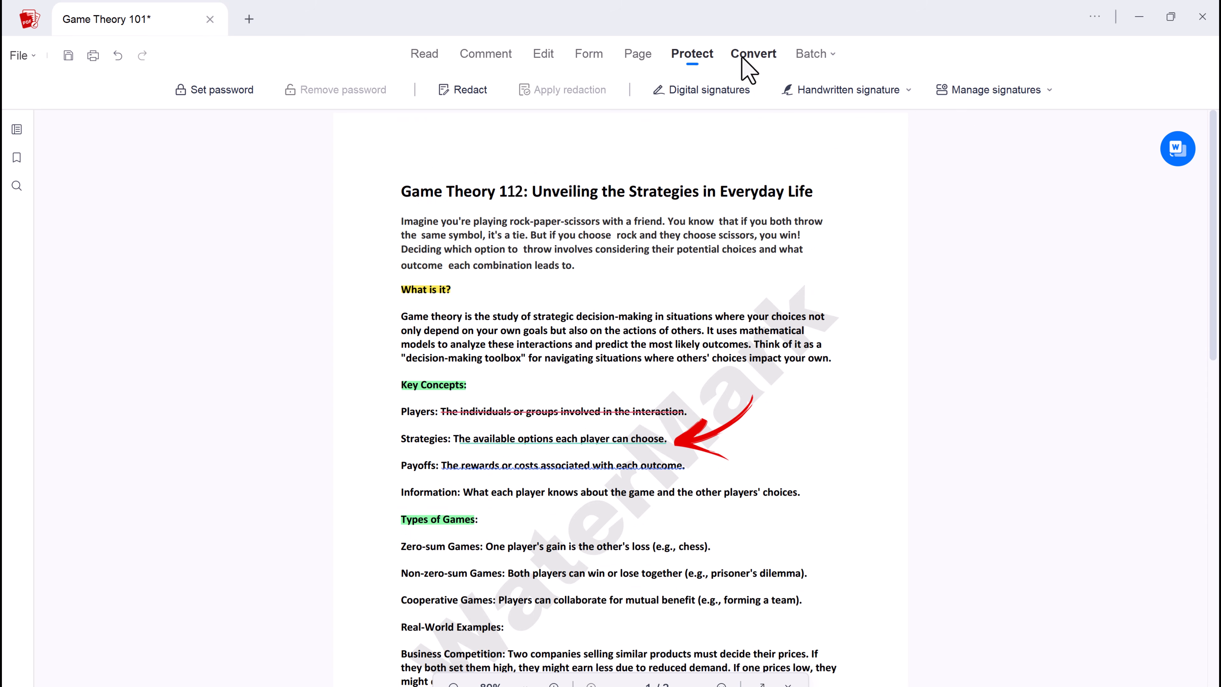
Convert Game Theory 101.pdf to Word (.docx) in the default output folder and close the batch processing window
left_click(742, 58)
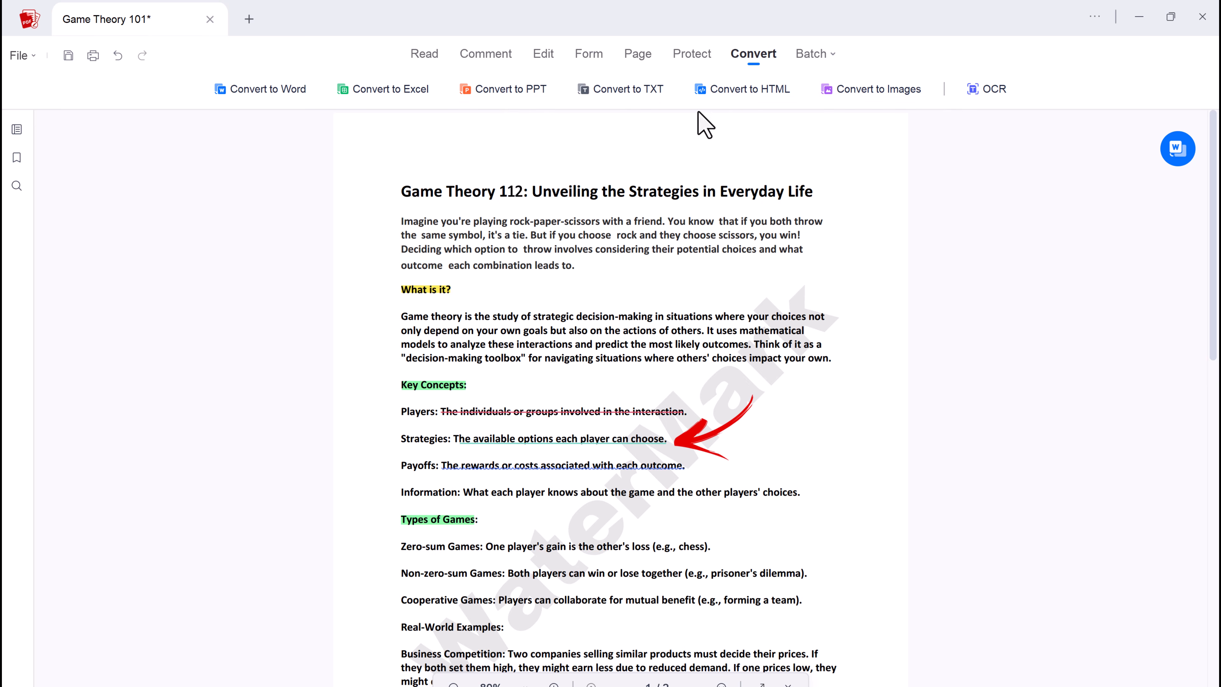
left_click(284, 90)
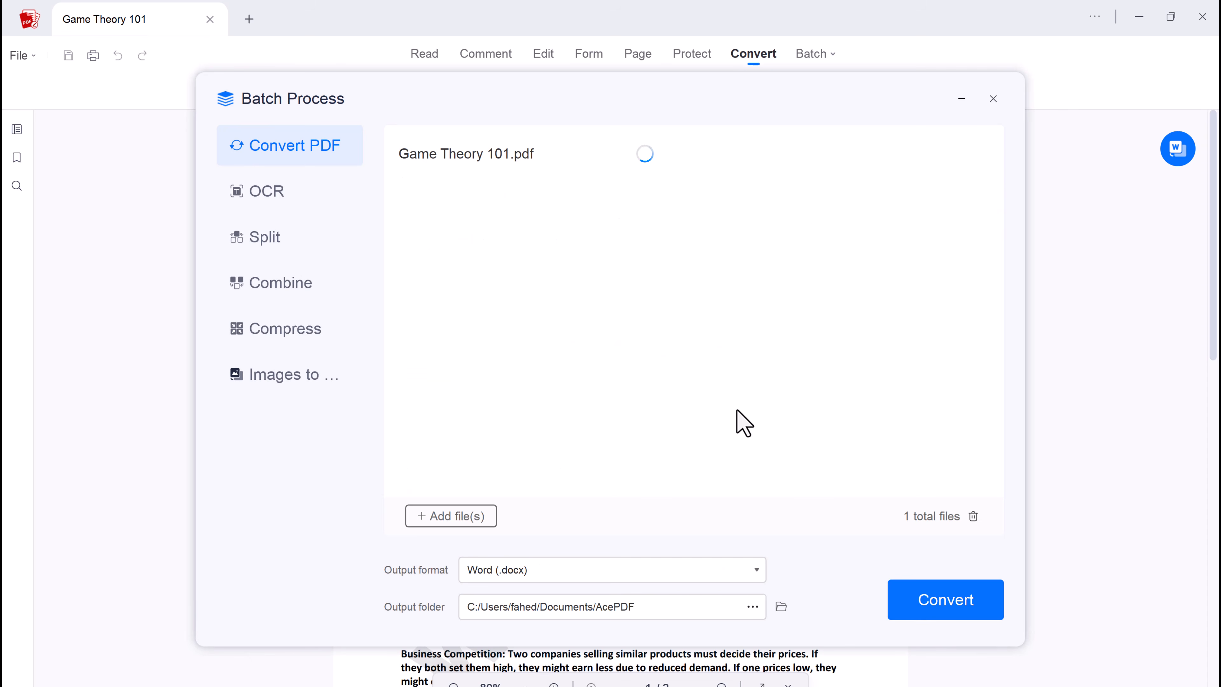
left_click(935, 607)
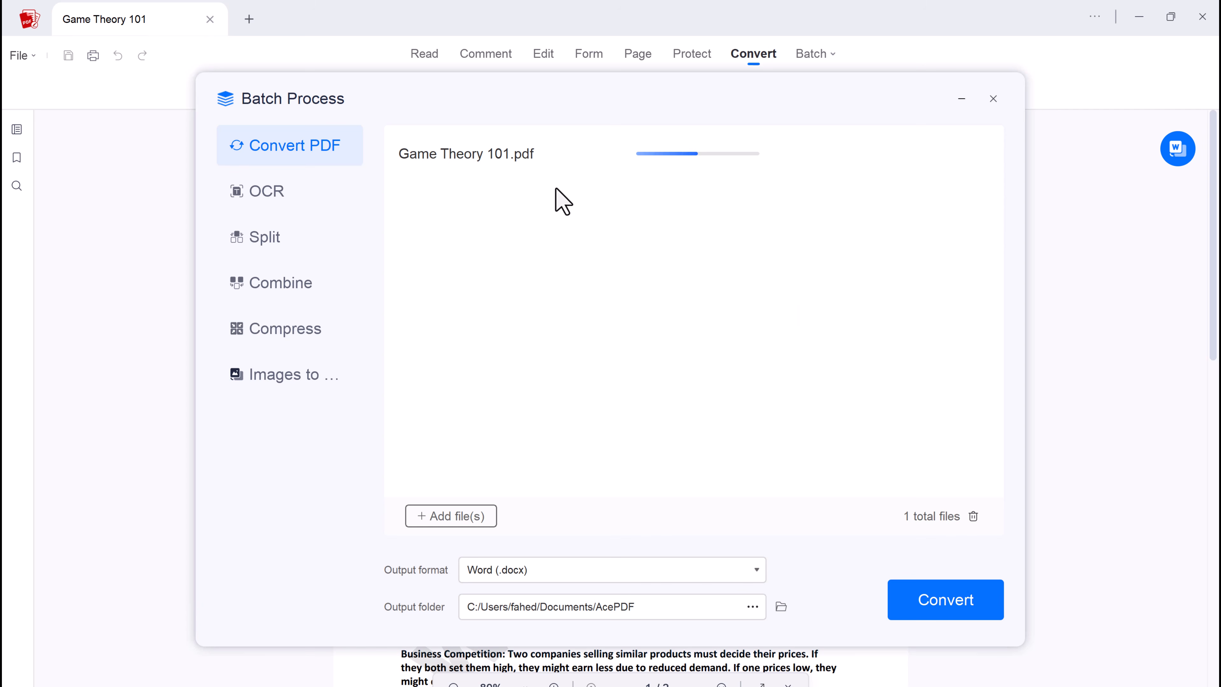
left_click(995, 100)
mouse_move(1169, 162)
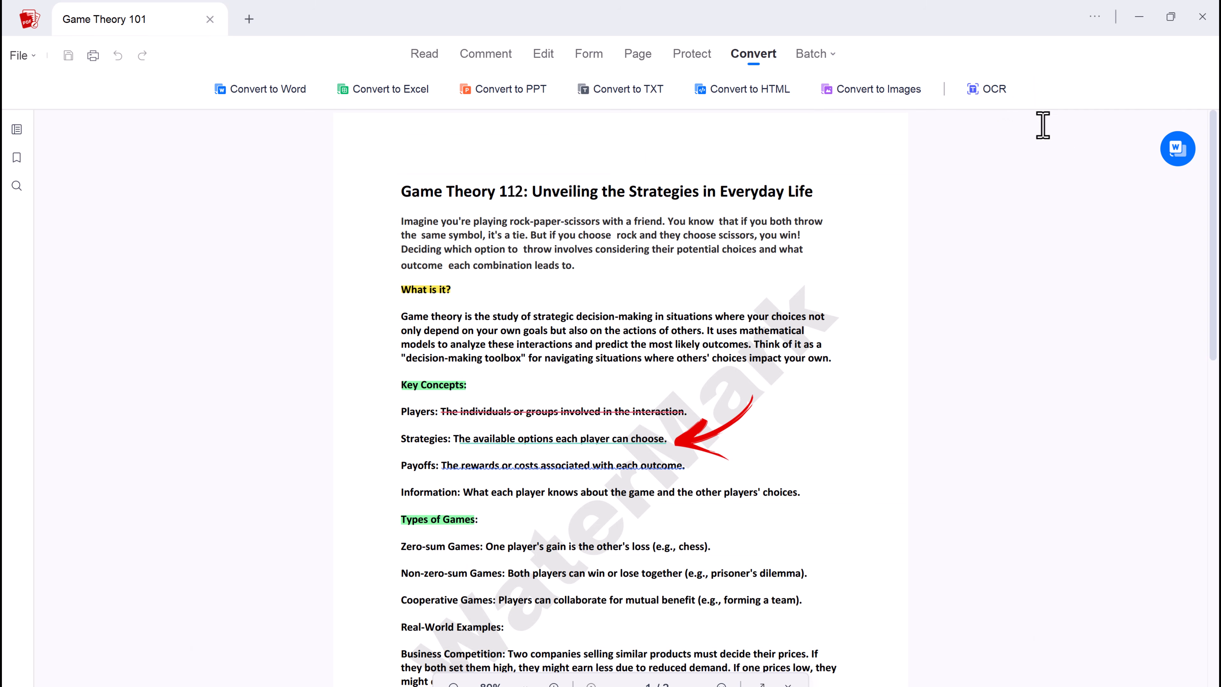
Try the OCR settings with Enhanced Mode and Current page, look through the document languages, and cancel without running OCR
left_click(984, 94)
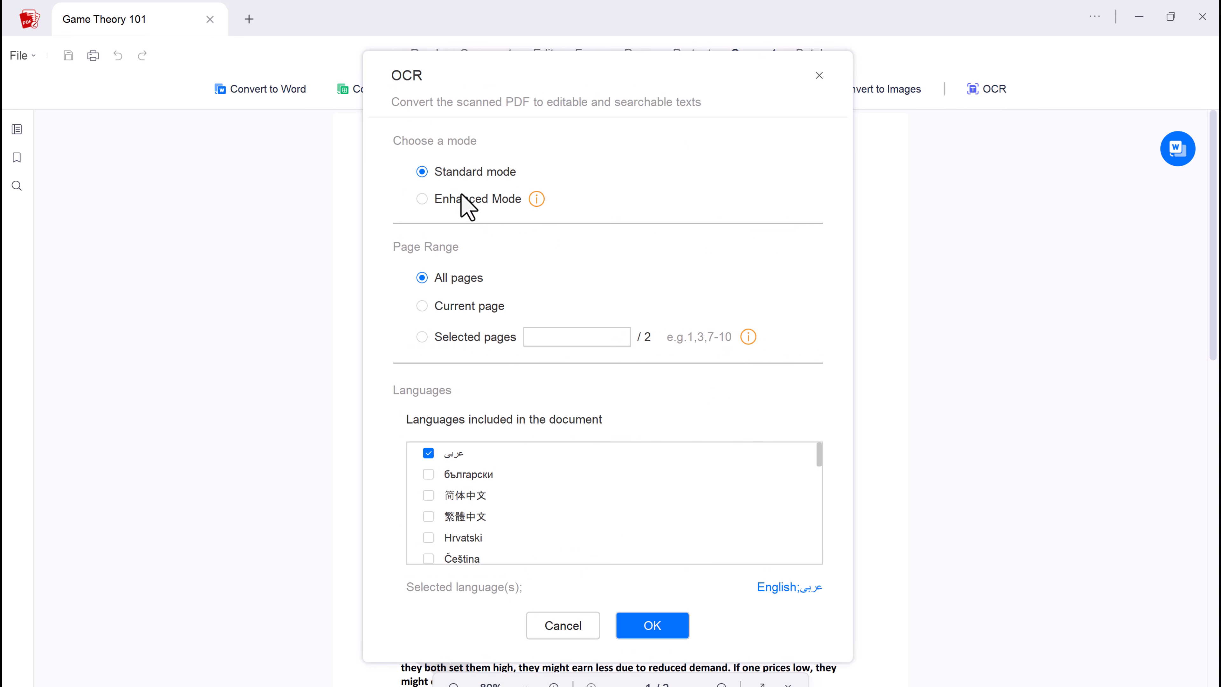
left_click(470, 307)
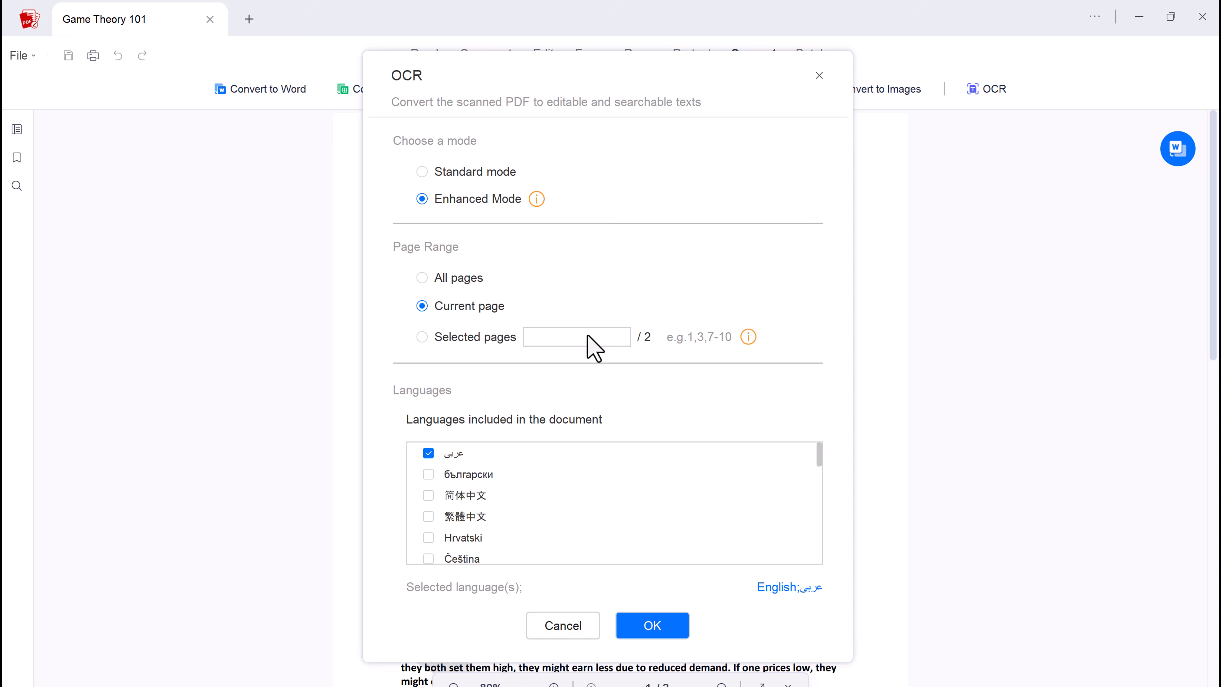
scroll(630, 471, "down", 5)
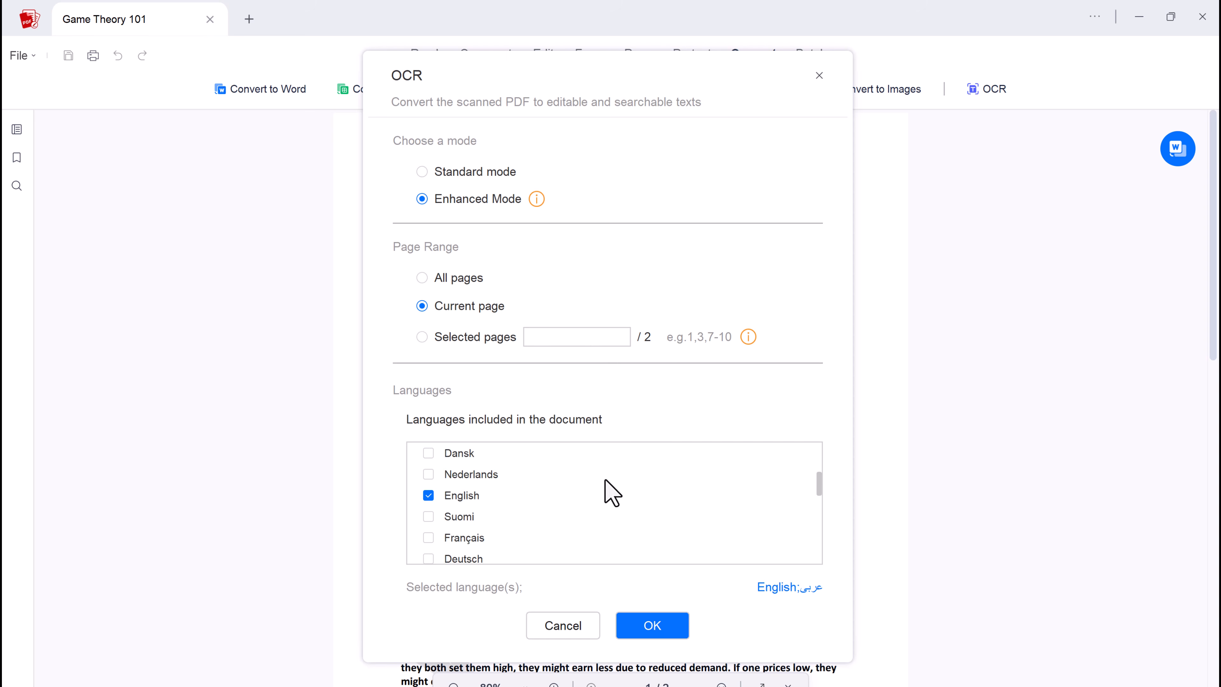
scroll(558, 513, "down", 5)
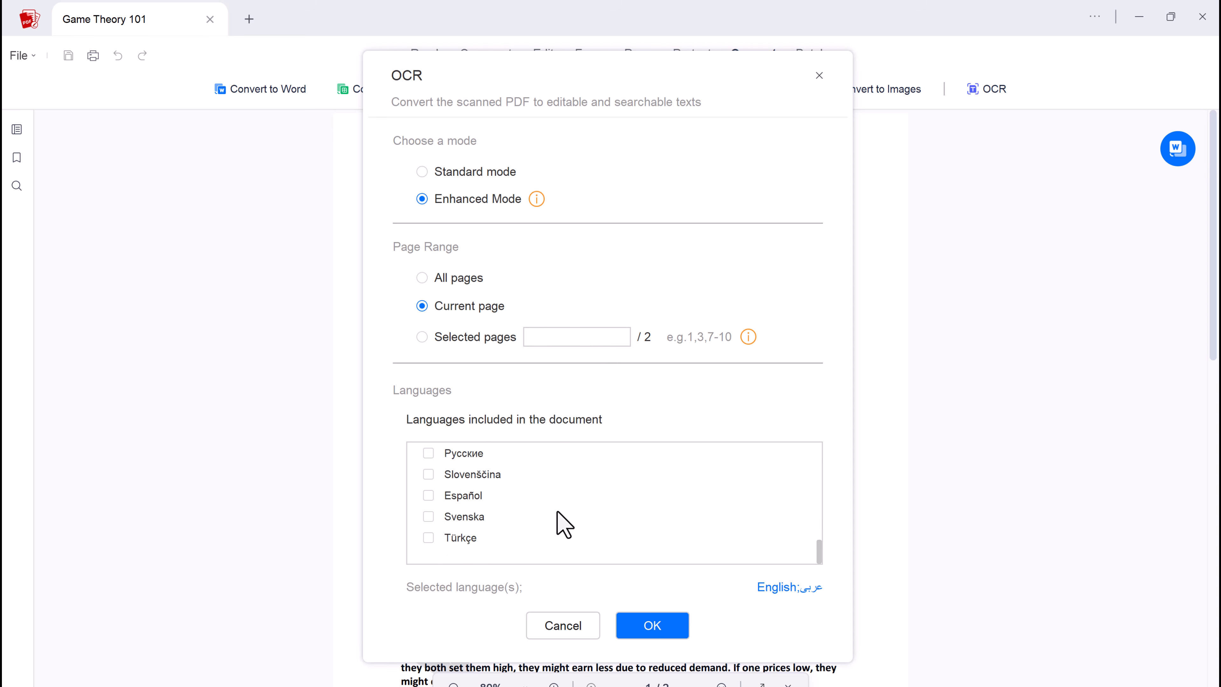
scroll(564, 525, "up", 10)
scroll(564, 524, "down", 1)
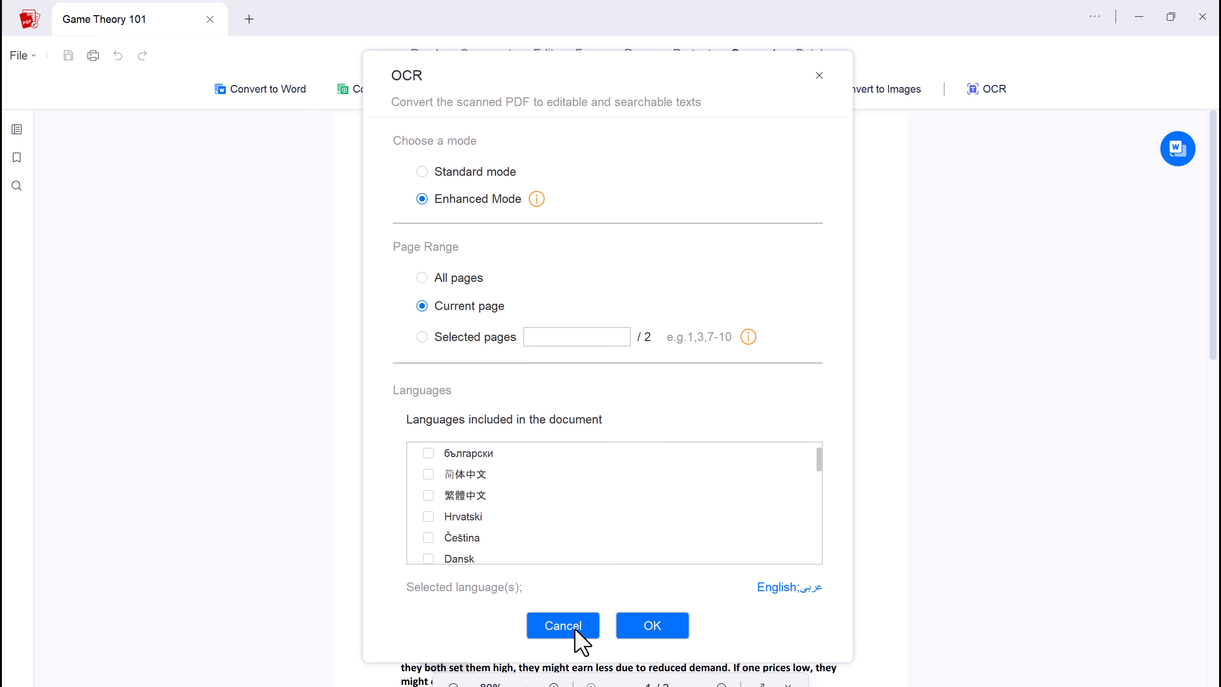
left_click(575, 628)
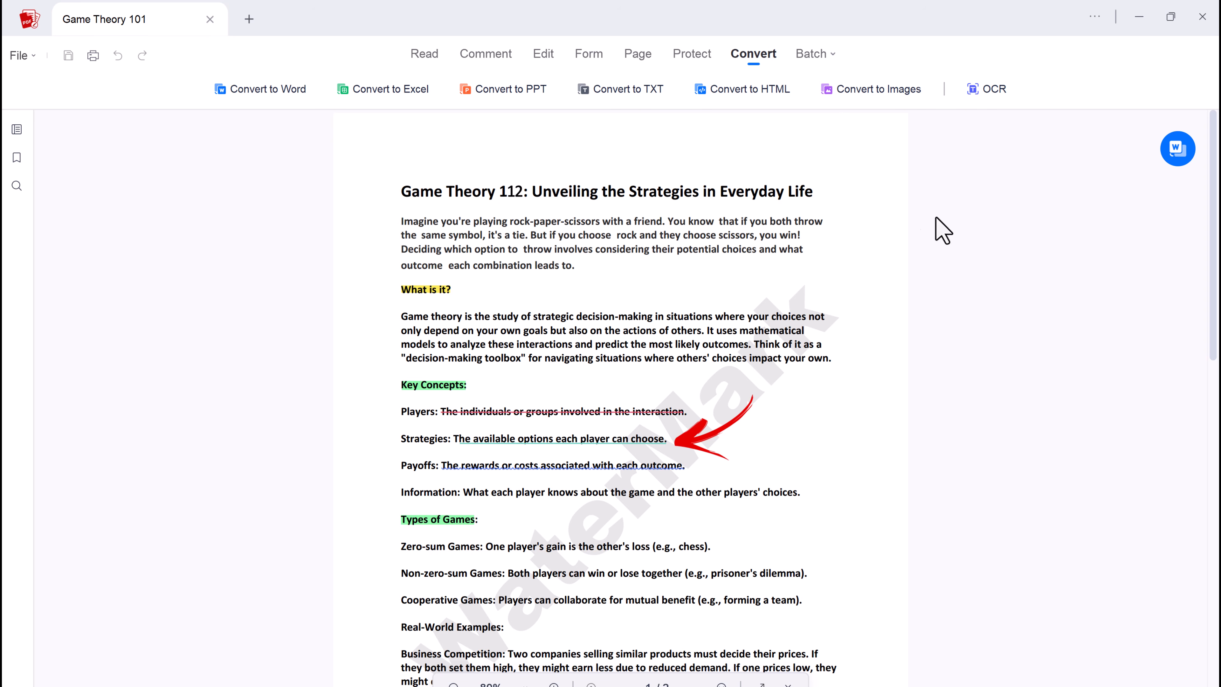
left_click(827, 53)
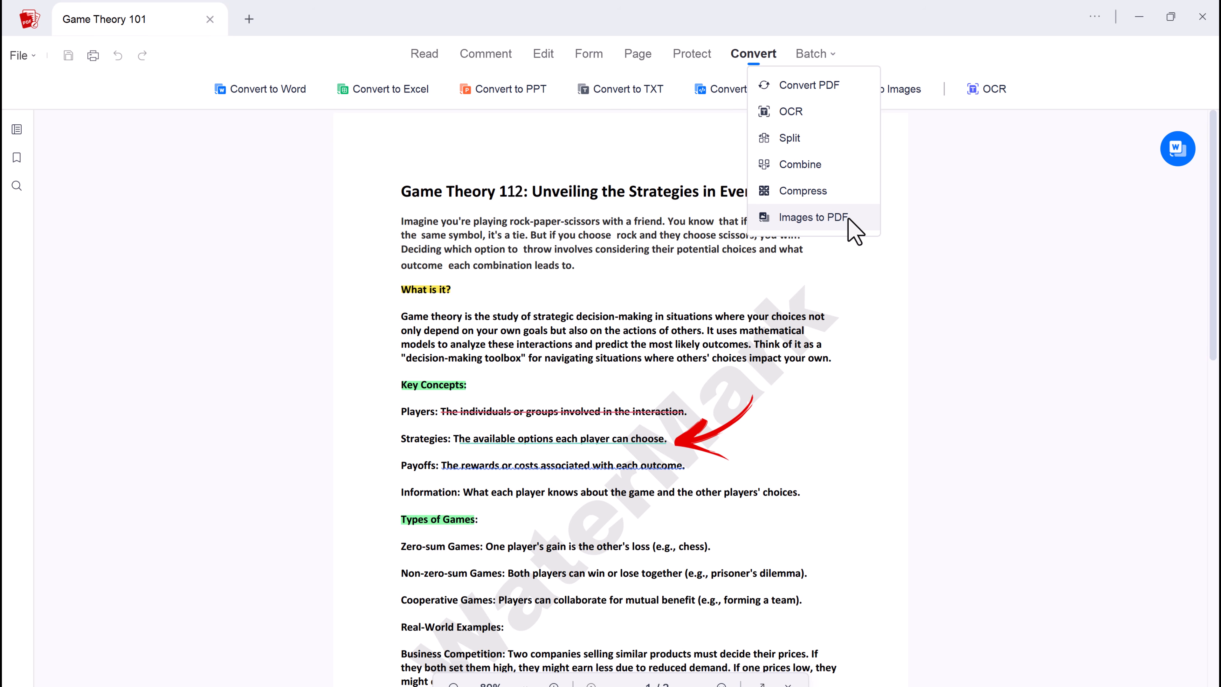
left_click(950, 156)
mouse_move(1192, 147)
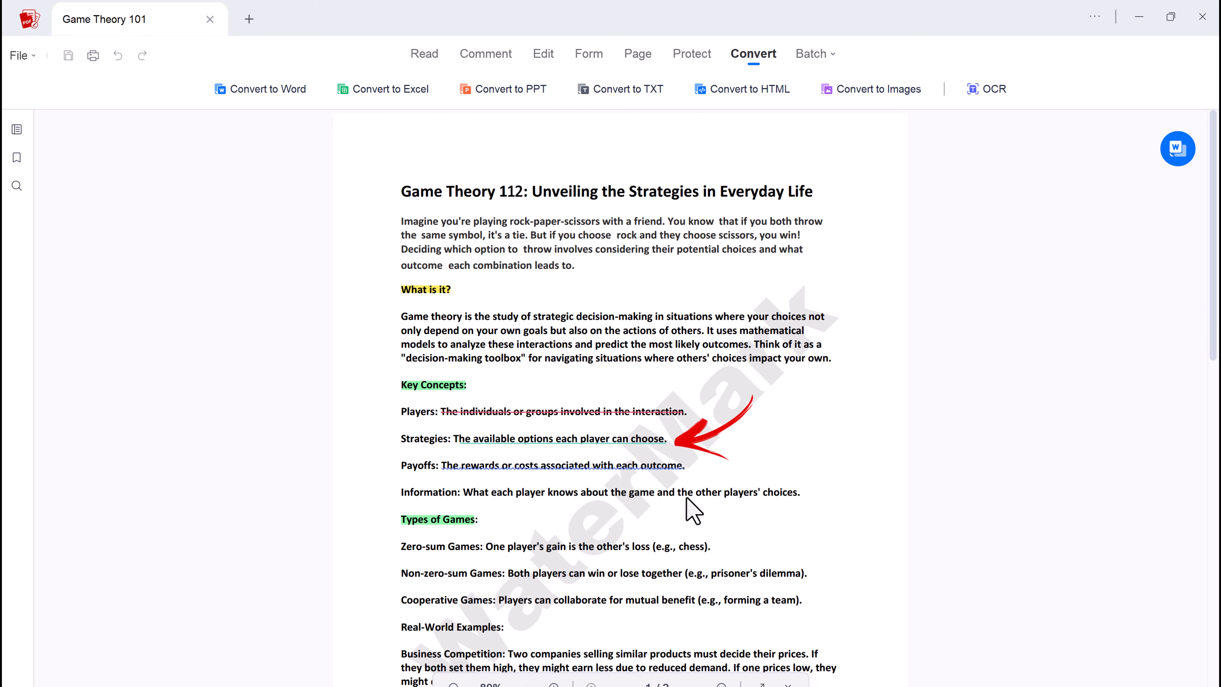
scroll(648, 423, "down", 15)
scroll(649, 431, "up", 15)
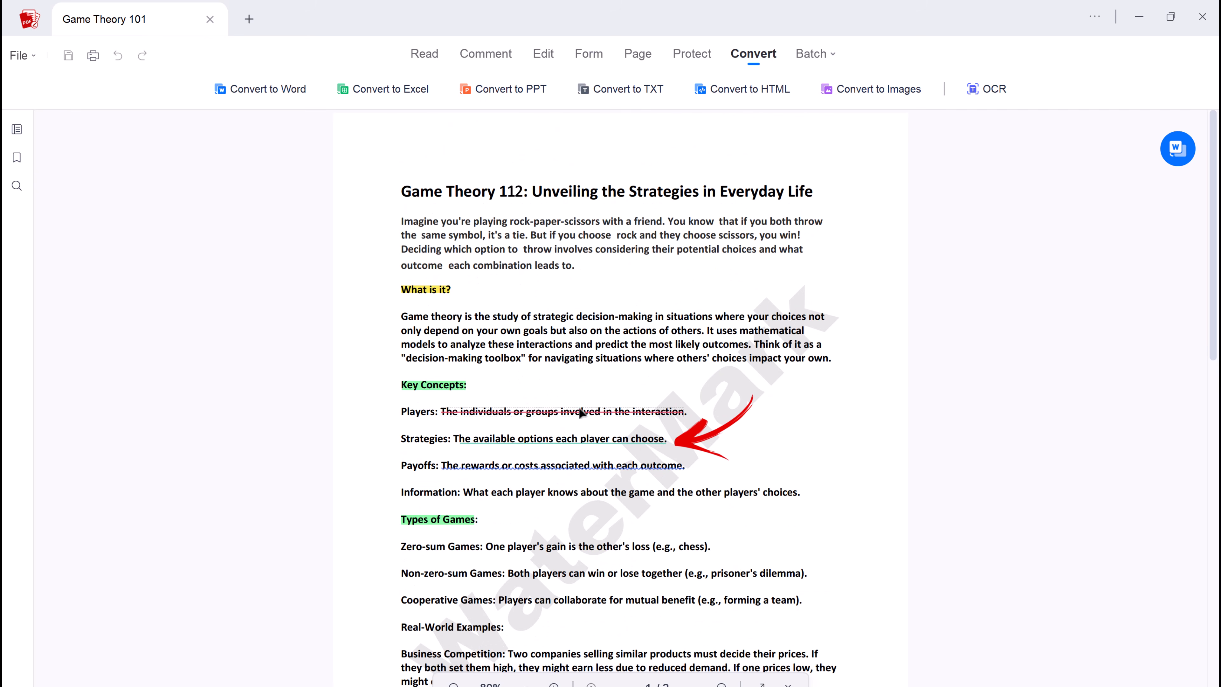